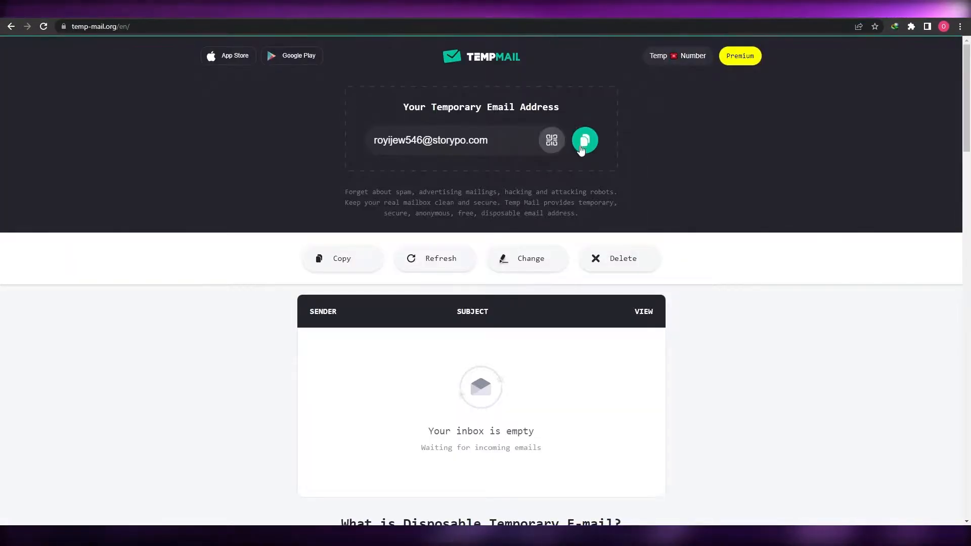
Start a Shopify free trial with the copied temporary email address and skip the business and sales-channel questions
left_click(582, 145)
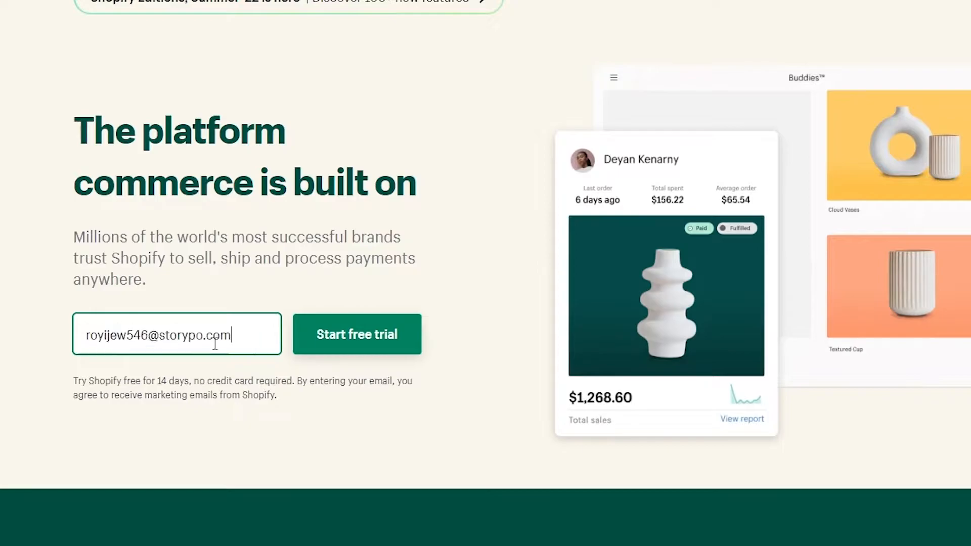
left_click(359, 338)
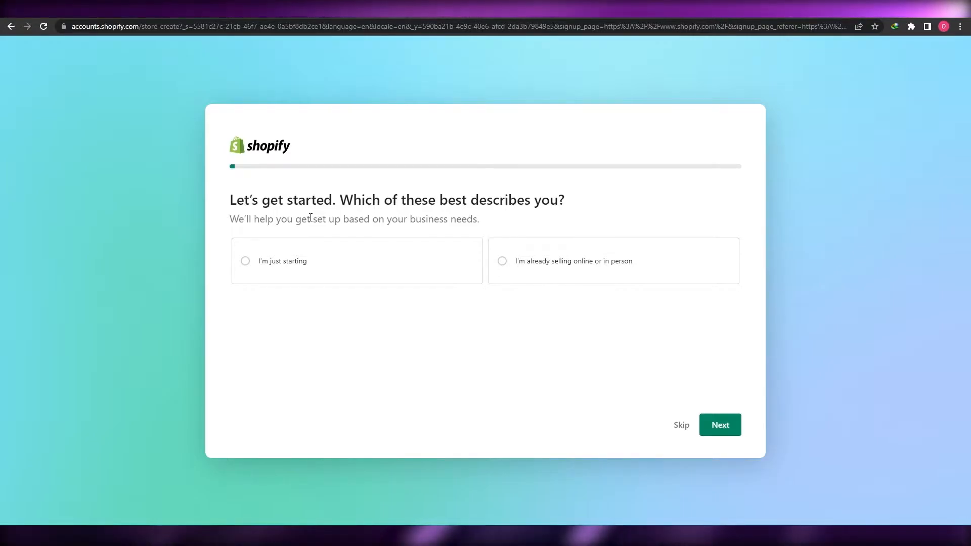
left_click(671, 426)
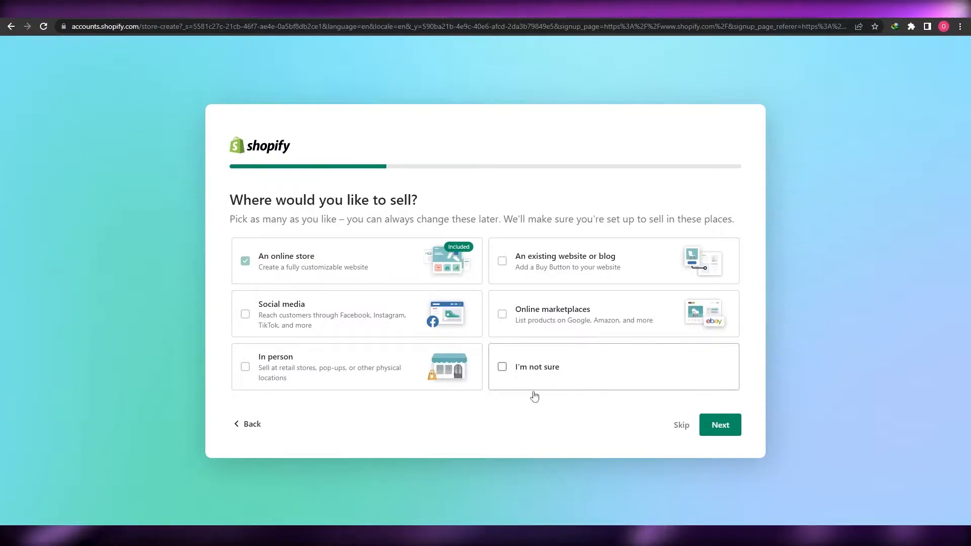
left_click(681, 426)
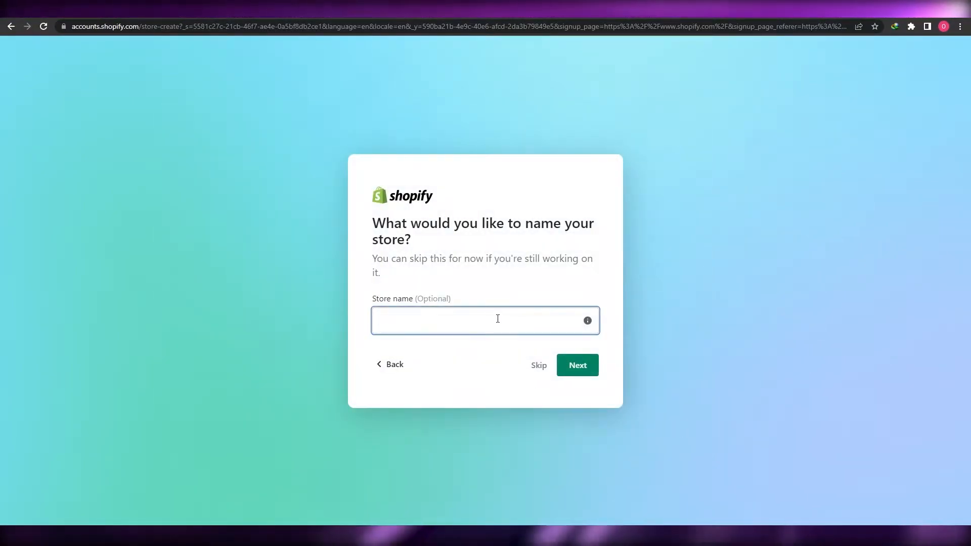
Name the store royijew and accept Pakistan as the business location
key("ctrl+v")
left_click_drag(459, 298, 403, 304)
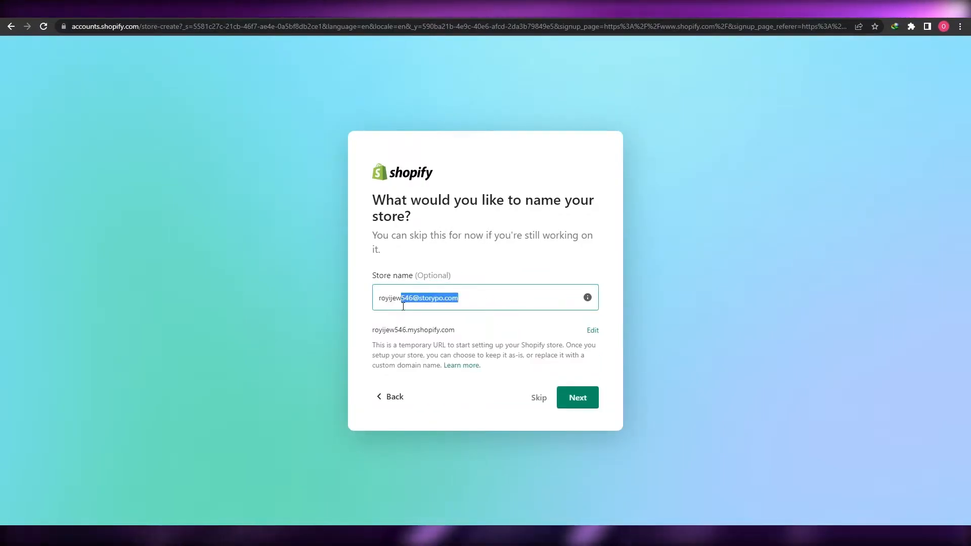
key("BackSpace")
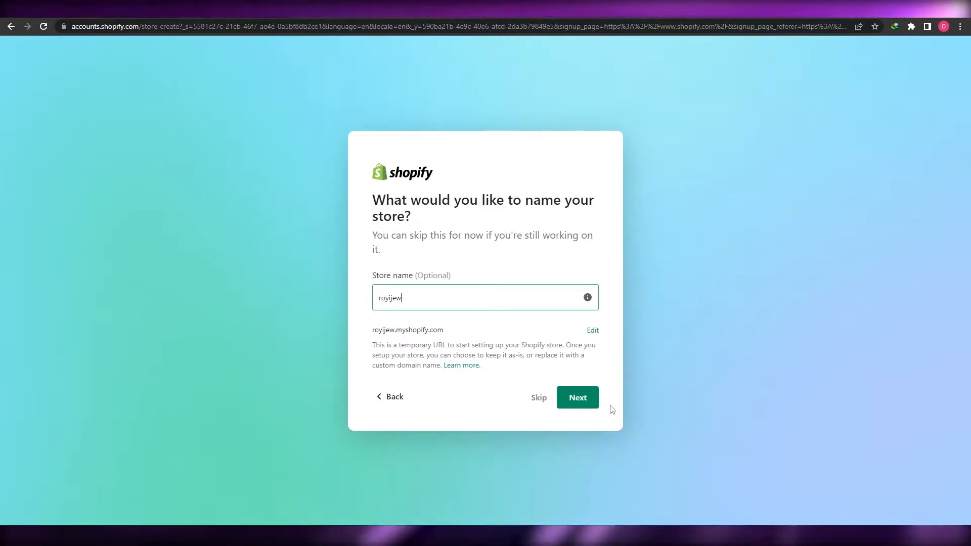
left_click(570, 402)
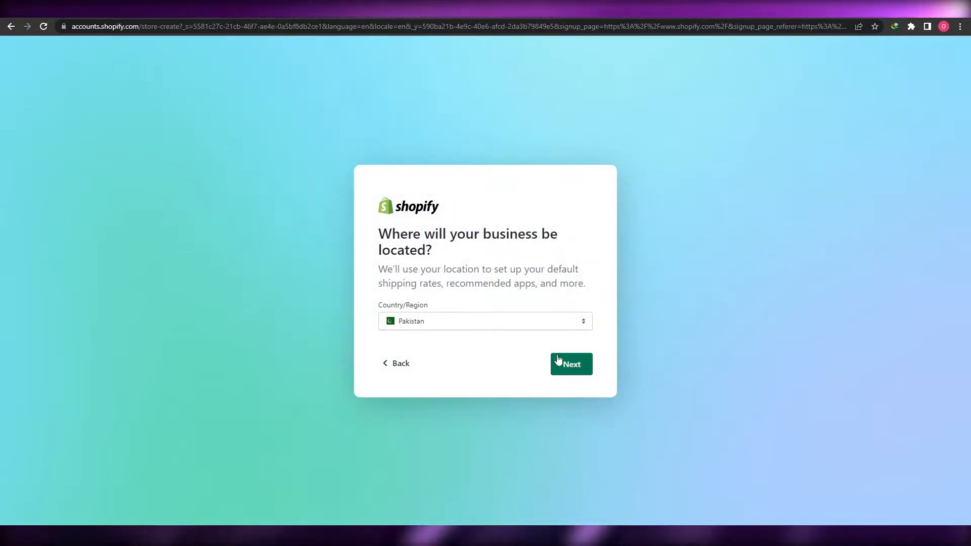
left_click(568, 364)
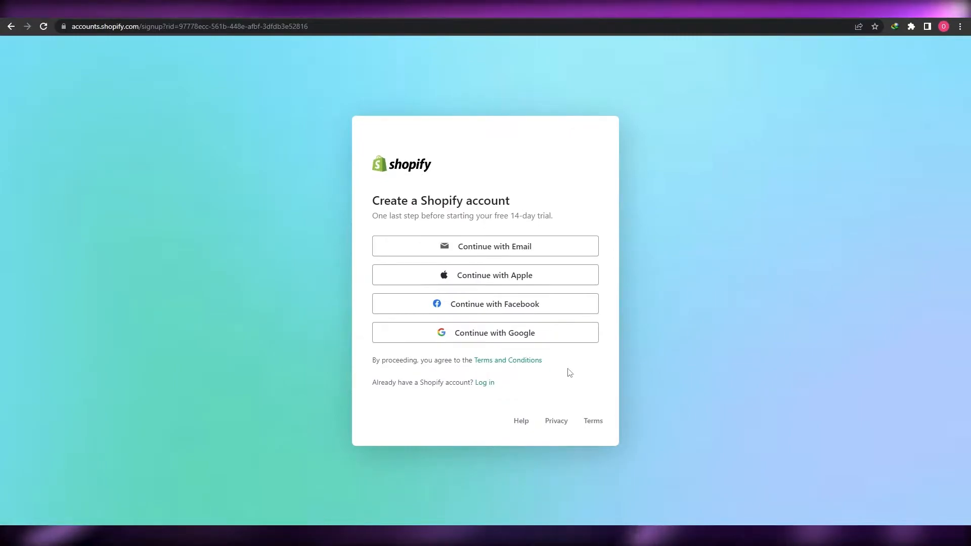
Create the Shopify account by email, keeping the prefilled address and entering the account password
left_click(484, 251)
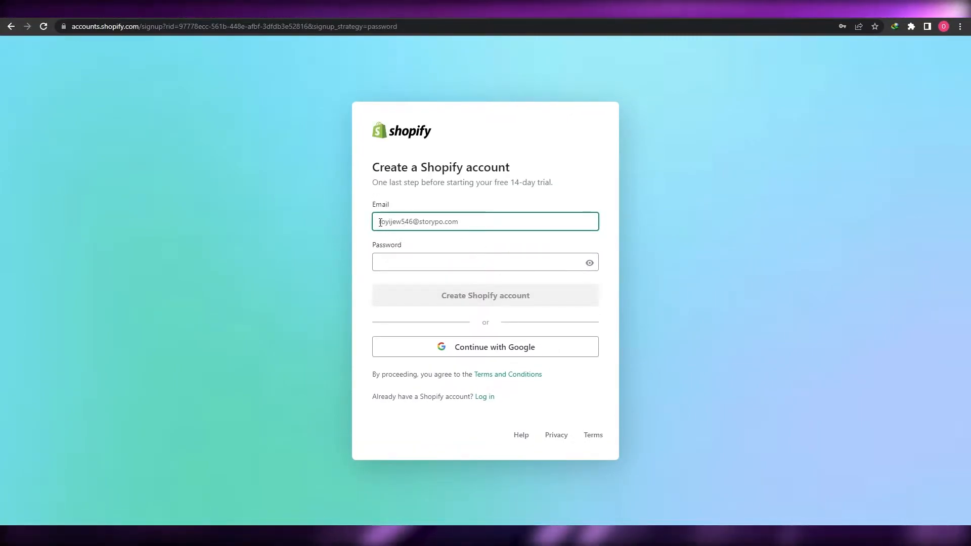
left_click_drag(380, 223, 476, 217)
left_click(475, 222)
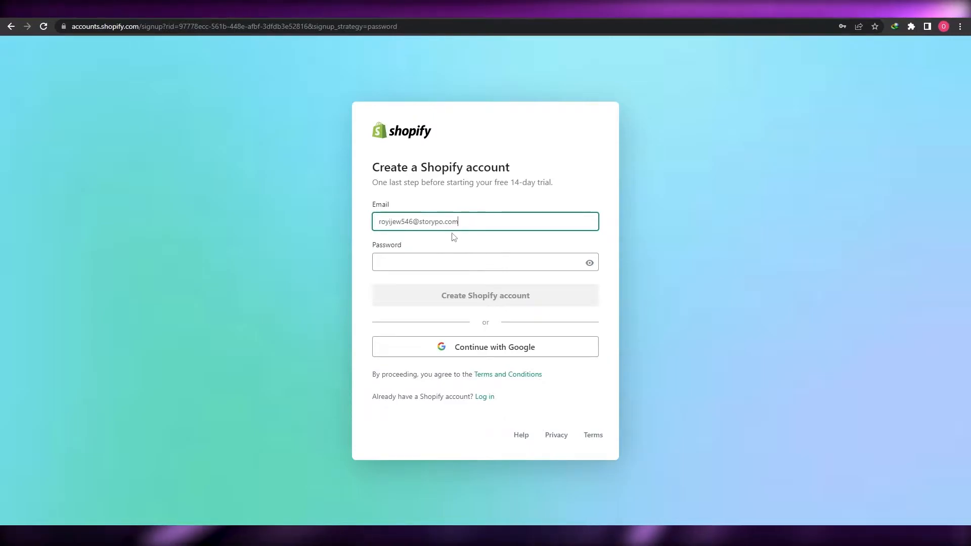
left_click(420, 259)
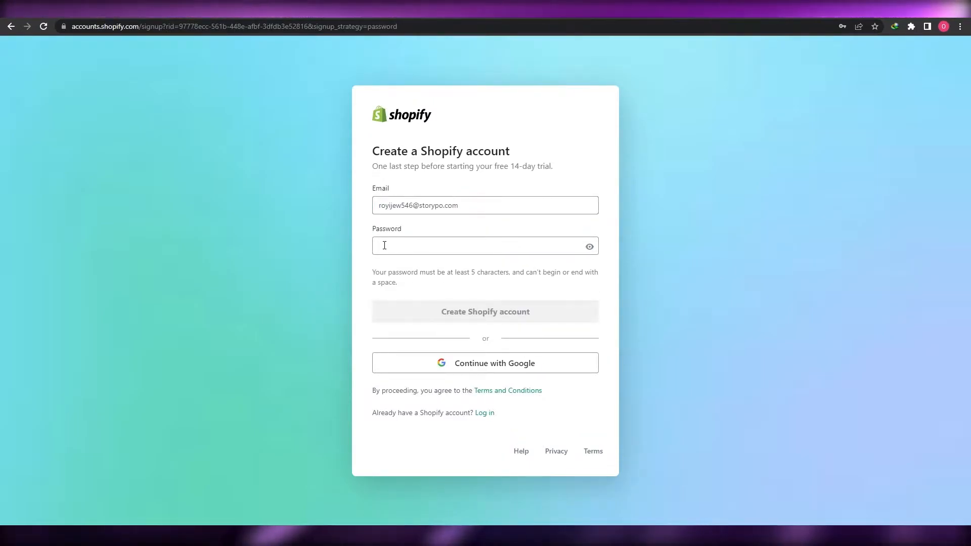
left_click(411, 244)
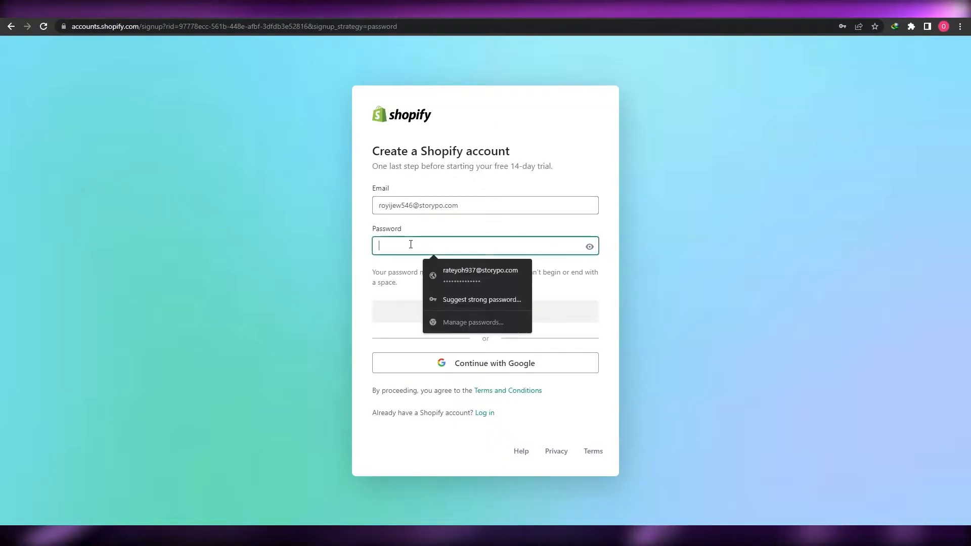
type("••••")
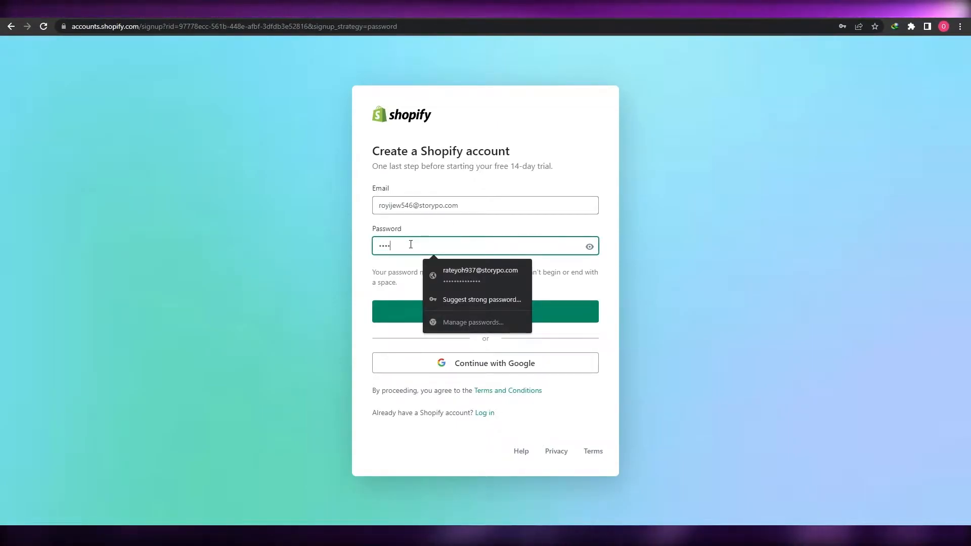
type("••••••••••")
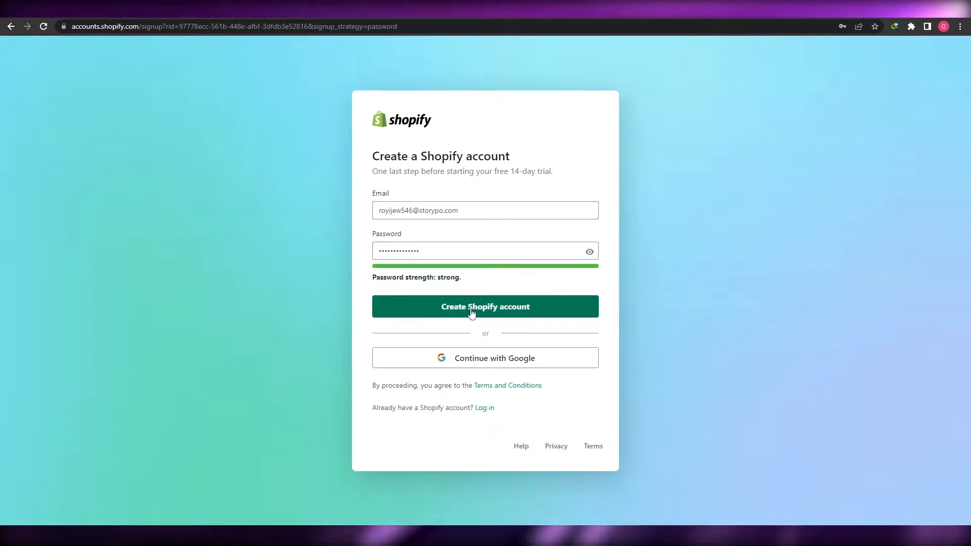
left_click(471, 311)
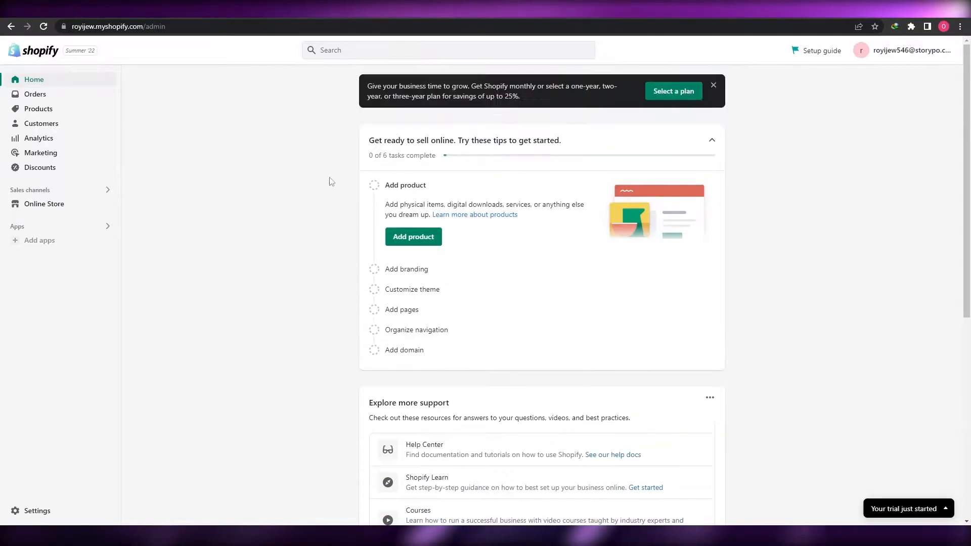
scroll(289, 208, "down", 7)
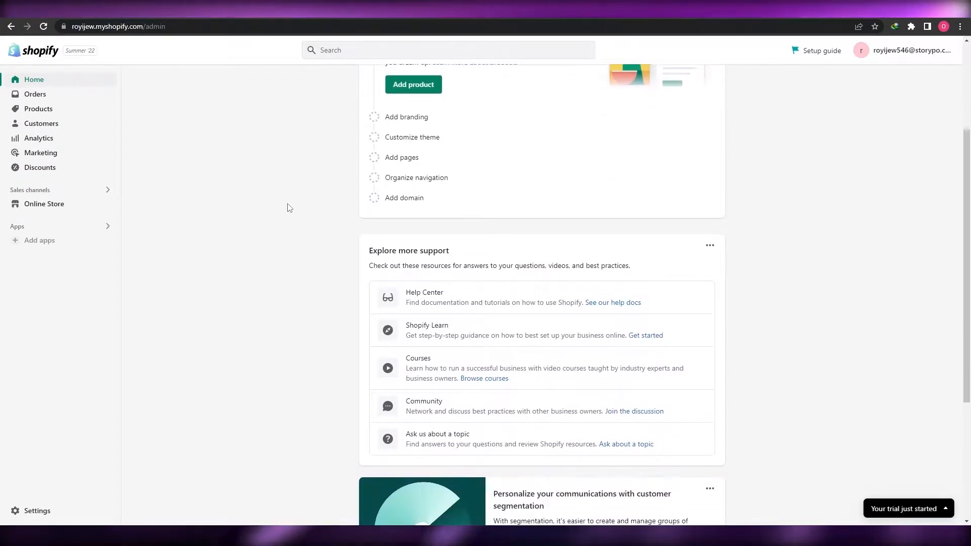
scroll(289, 207, "up", 6)
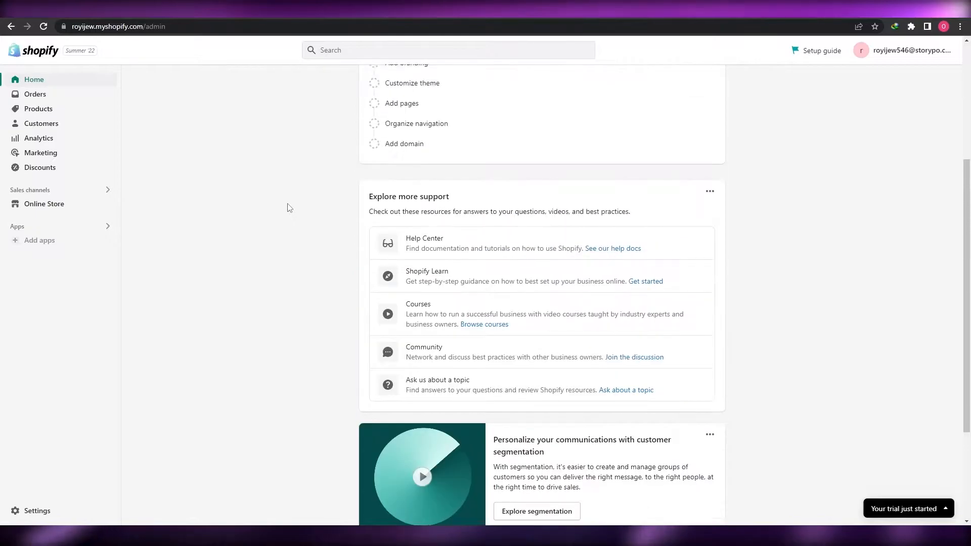
scroll(289, 208, "up", 2)
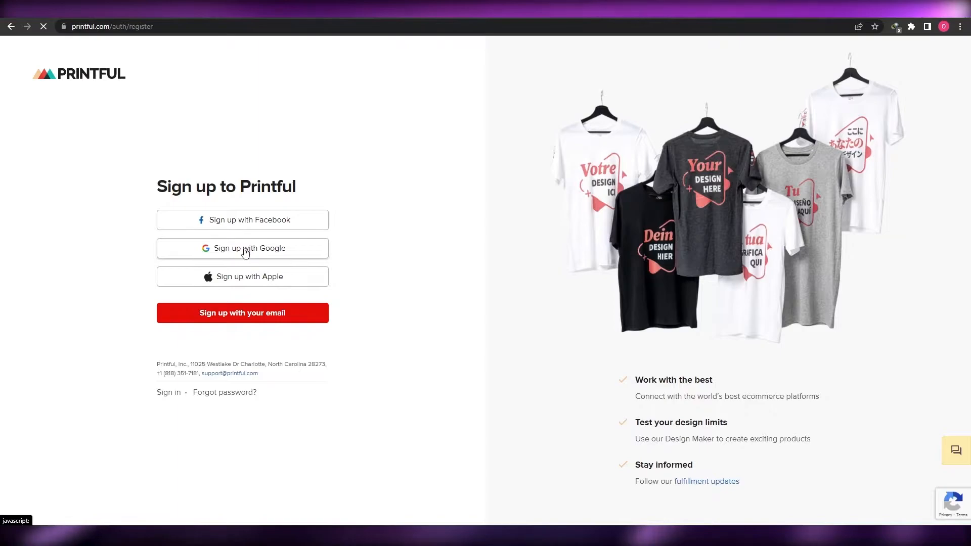
Choose email sign-up on Printful and fill in the full name and the temporary email address
left_click(241, 317)
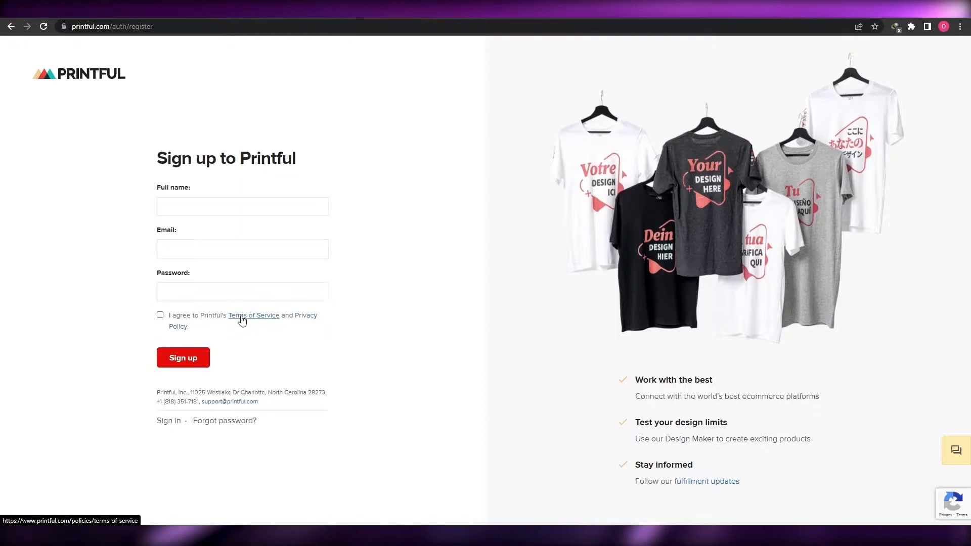
left_click(209, 206)
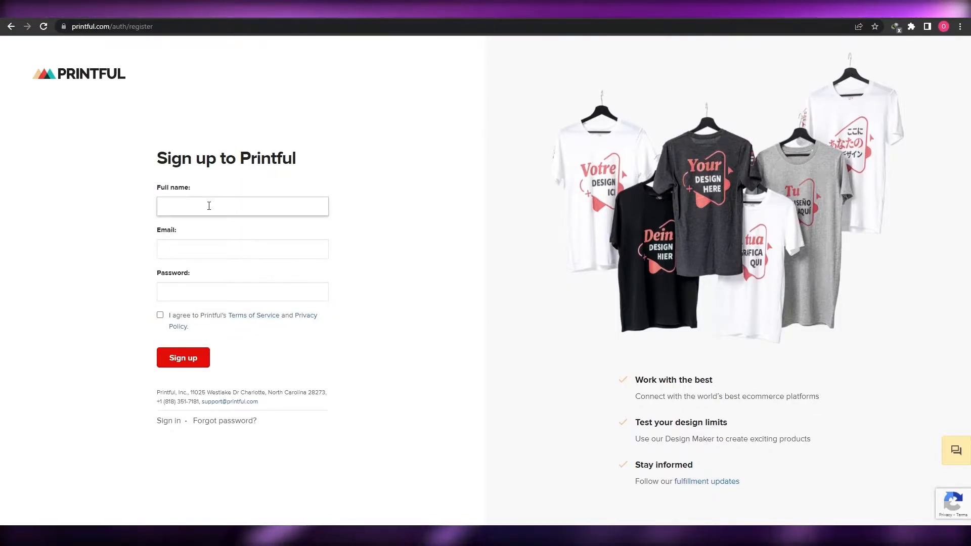
type("John")
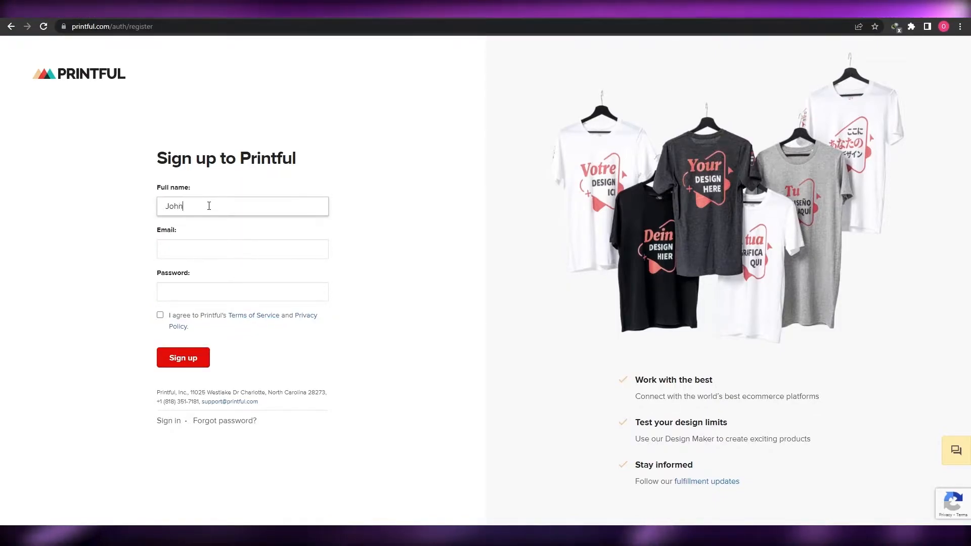
type(" Doe")
left_click(213, 245)
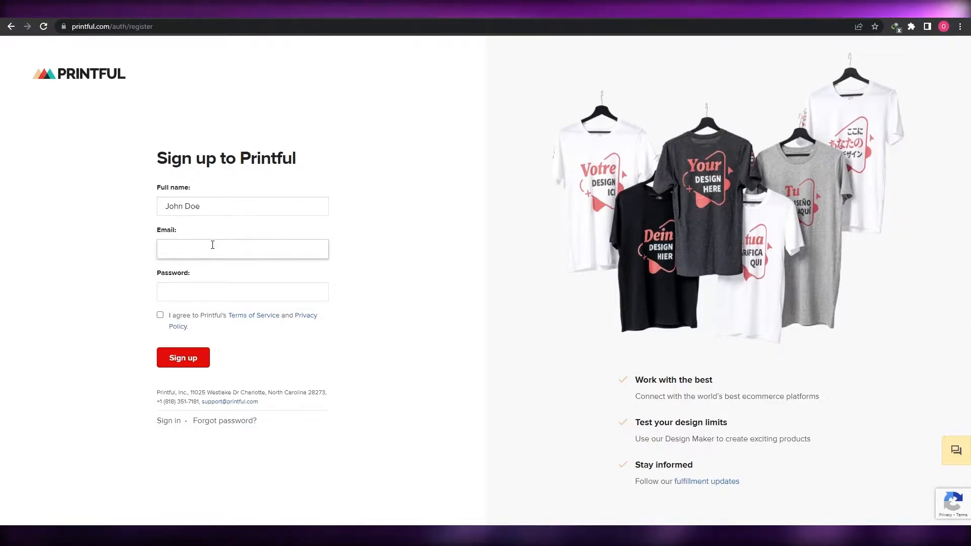
Fill the password field with the browser's suggested password, agree to the Terms of Service and submit the Printful sign-up
left_click(170, 293)
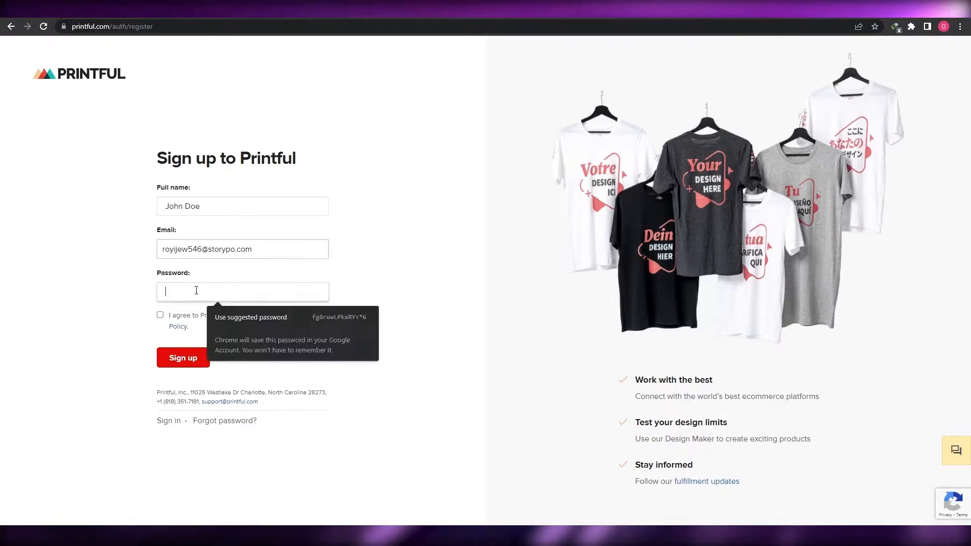
left_click(126, 289)
left_click(190, 297)
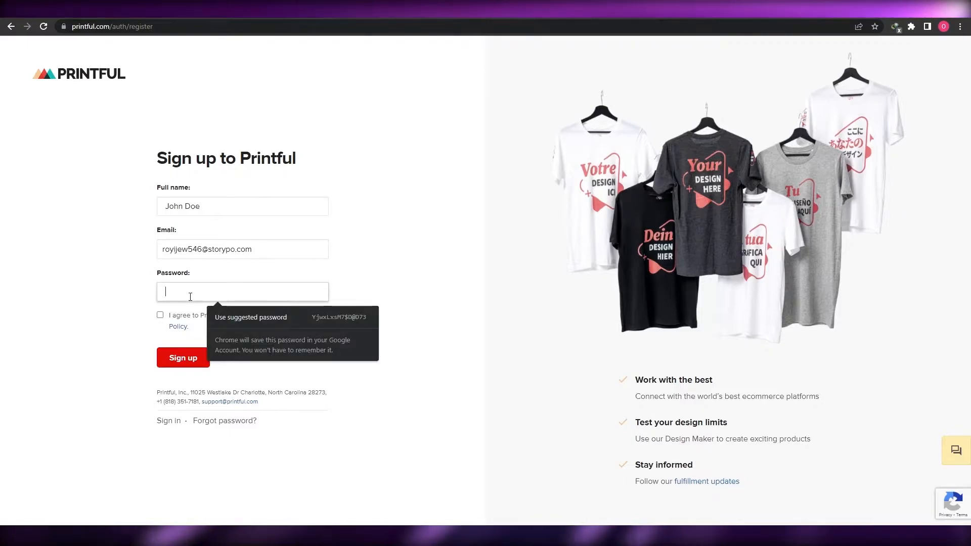
left_click(316, 317)
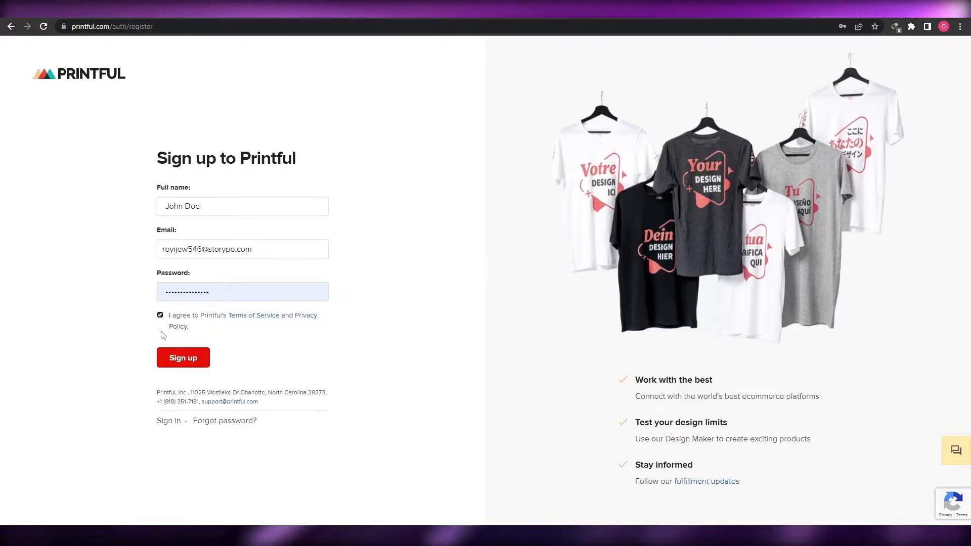
left_click(191, 359)
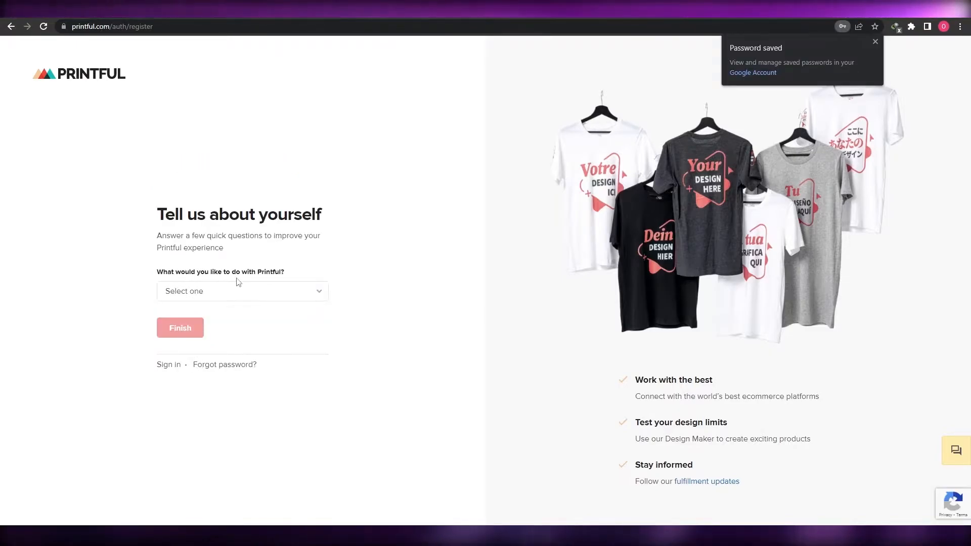
Answer the Printful usage question with "I'm just playing around" and finish the registration
left_click(232, 297)
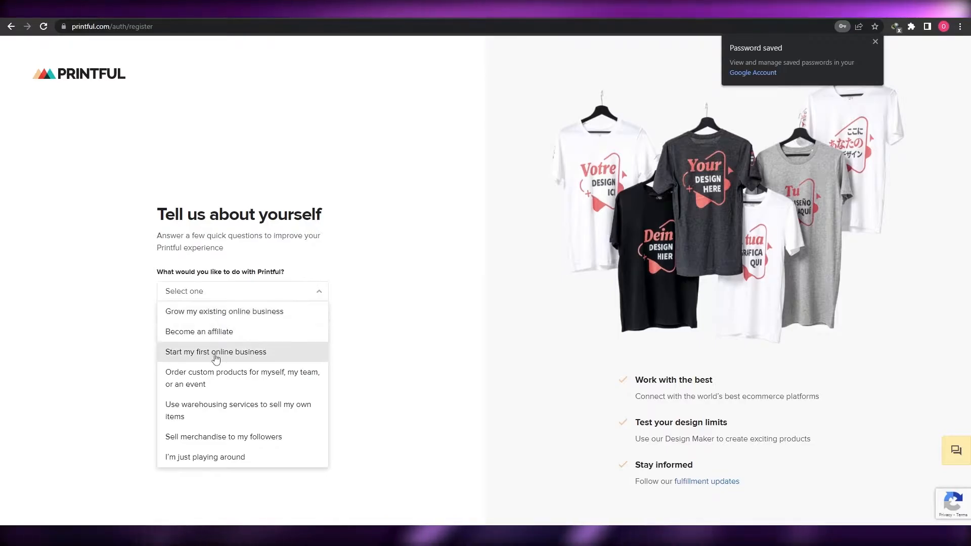
left_click(211, 460)
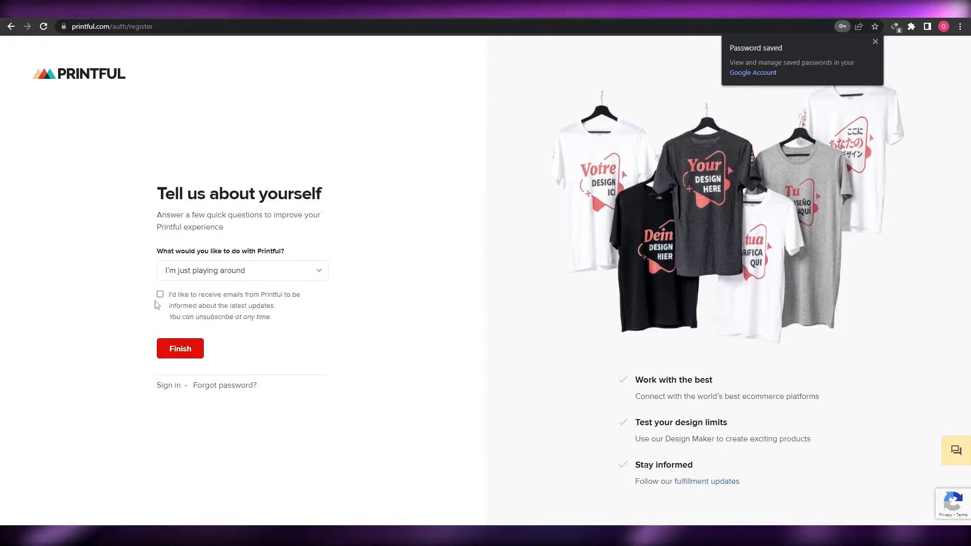
left_click(186, 352)
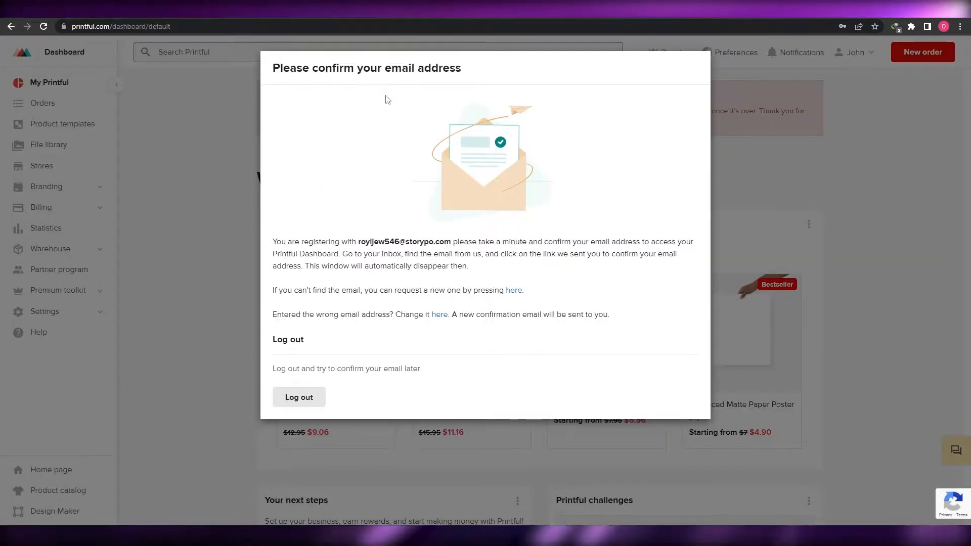
Switch to the Temp Mail inbox, open Printful's confirmation message and confirm the email address
key("ctrl+Tab")
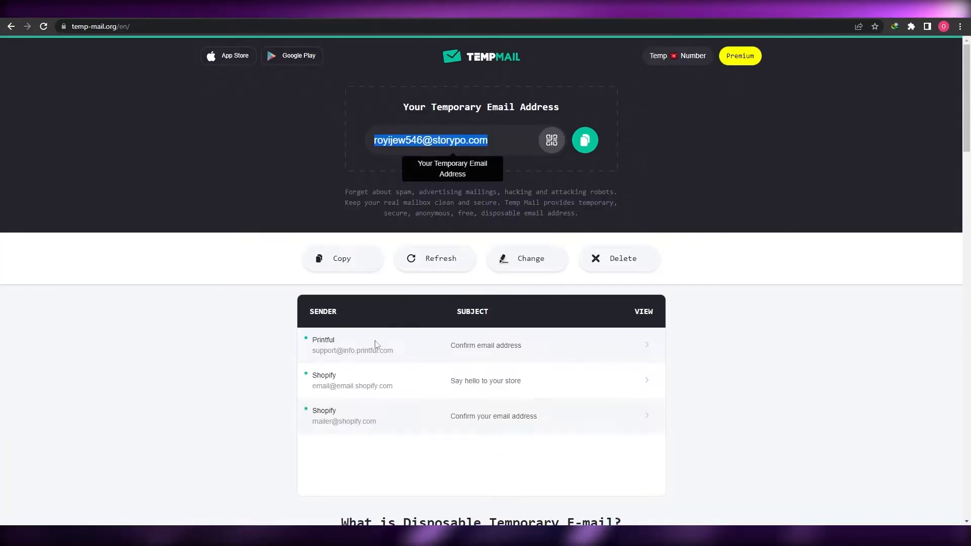
left_click(335, 342)
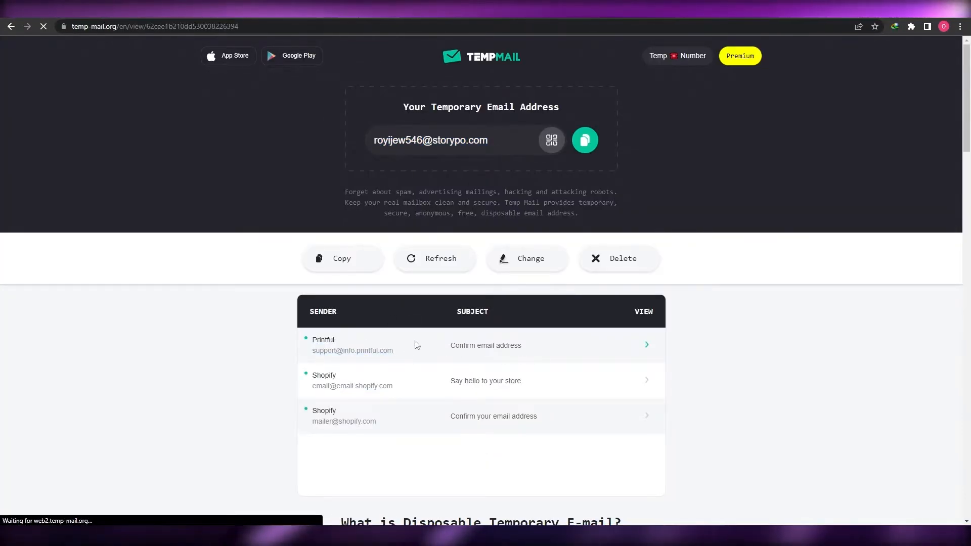
scroll(411, 362, "down", 5)
scroll(447, 310, "up", 2)
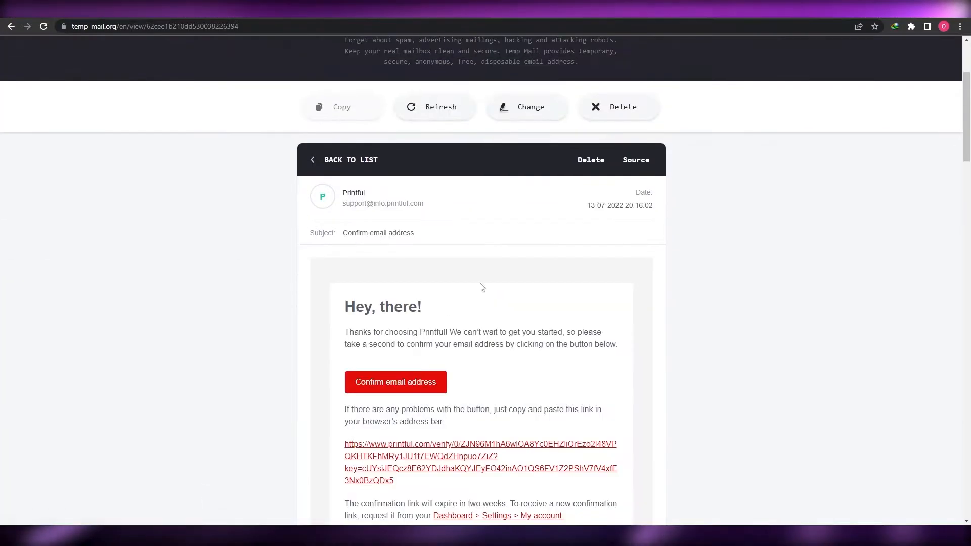
scroll(440, 306, "down", 6)
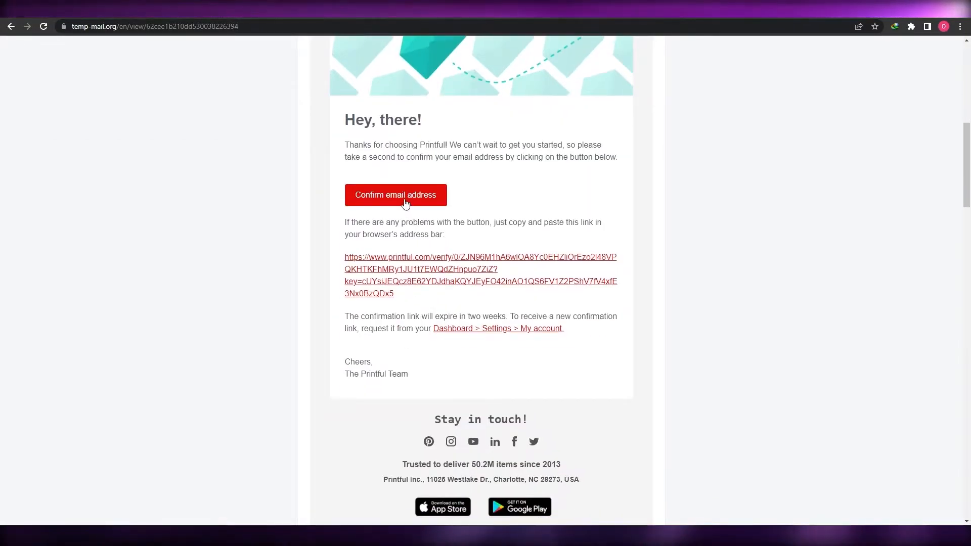
left_click(405, 200)
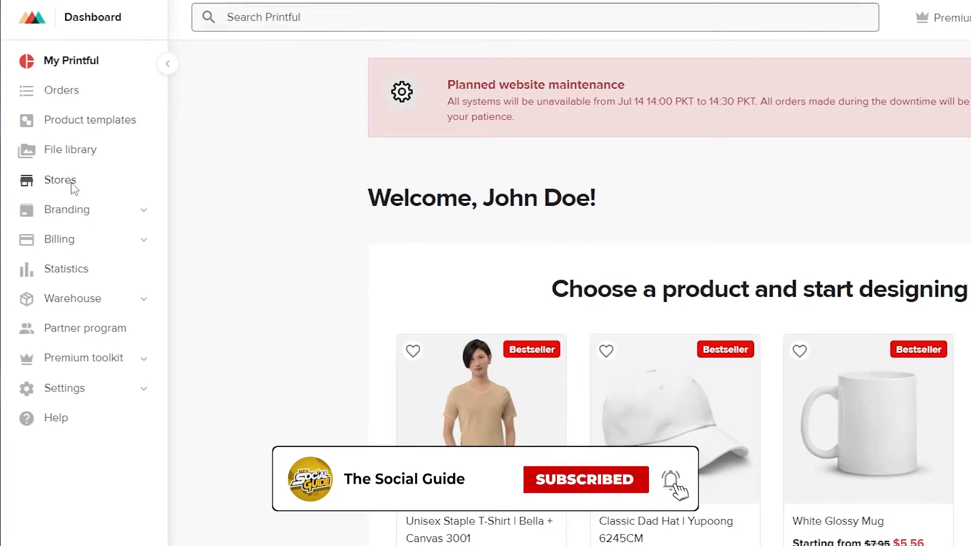
Open the Stores page, choose to connect an ecommerce platform and look through the available platforms
left_click(72, 186)
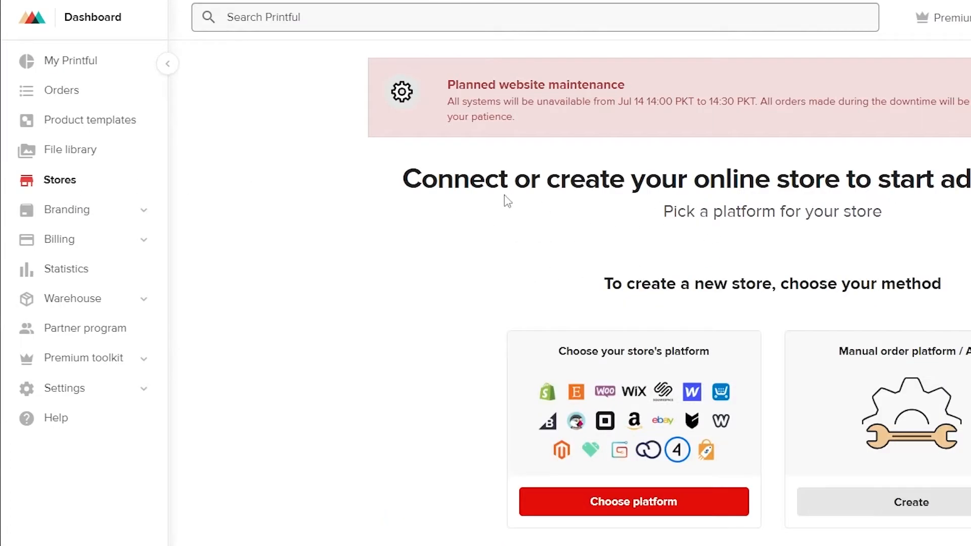
scroll(899, 222, "down", 1)
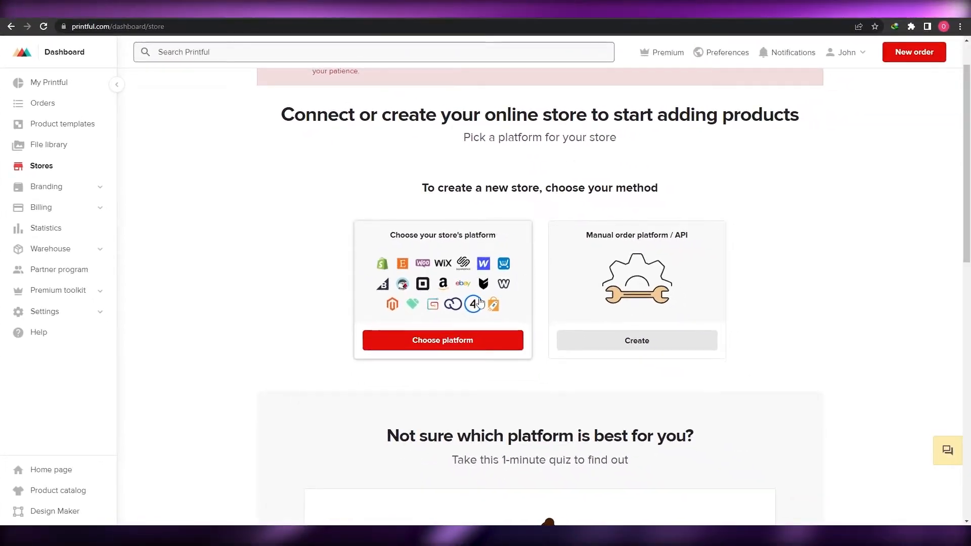
scroll(479, 302, "down", 2)
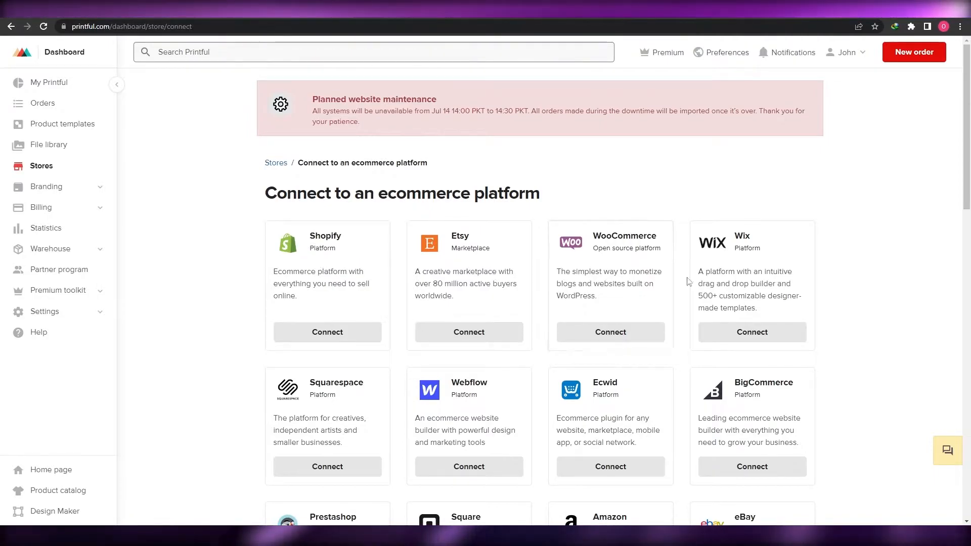
scroll(585, 389, "down", 13)
scroll(710, 384, "up", 6)
scroll(548, 388, "up", 5)
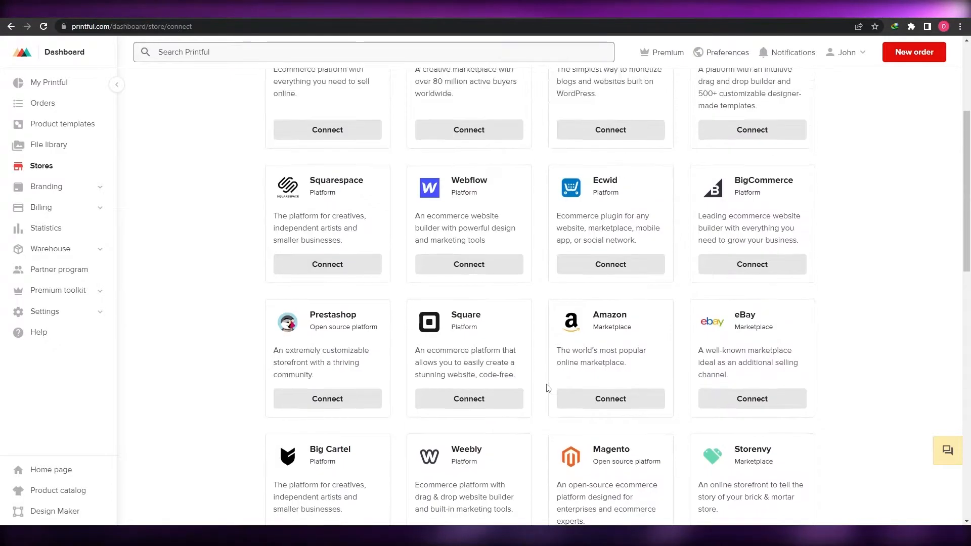
scroll(548, 388, "up", 4)
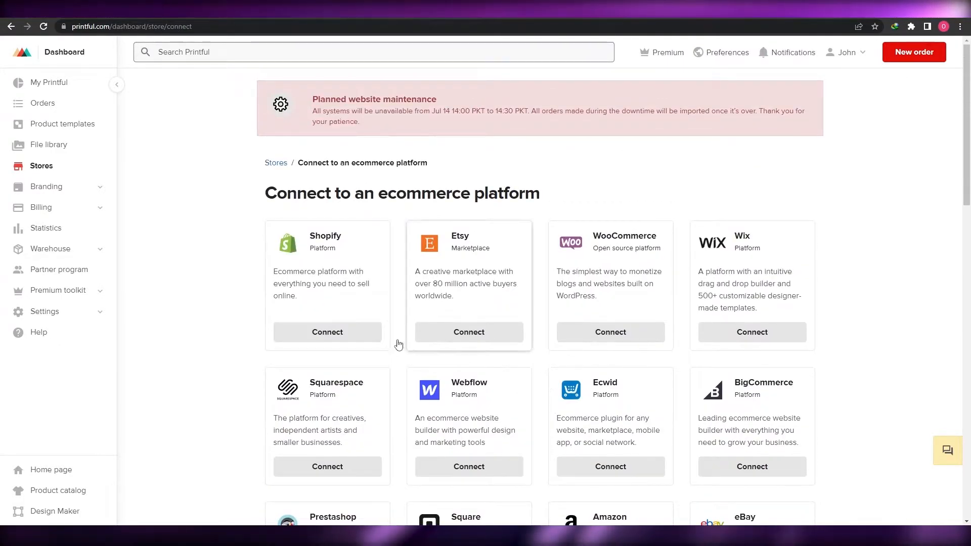
Open the Shopify connection guide and read the steps for installing the Printful app
left_click(360, 336)
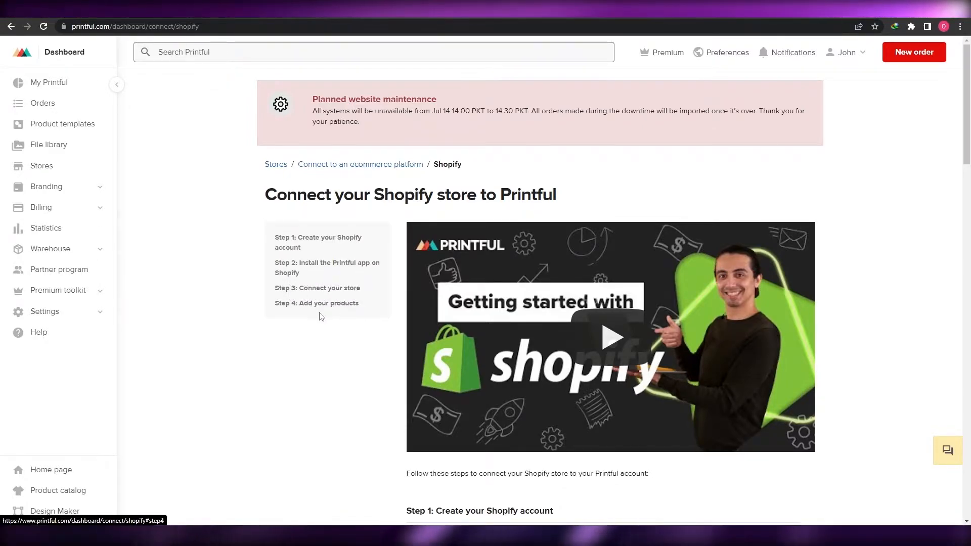
scroll(332, 358, "down", 4)
scroll(331, 357, "down", 2)
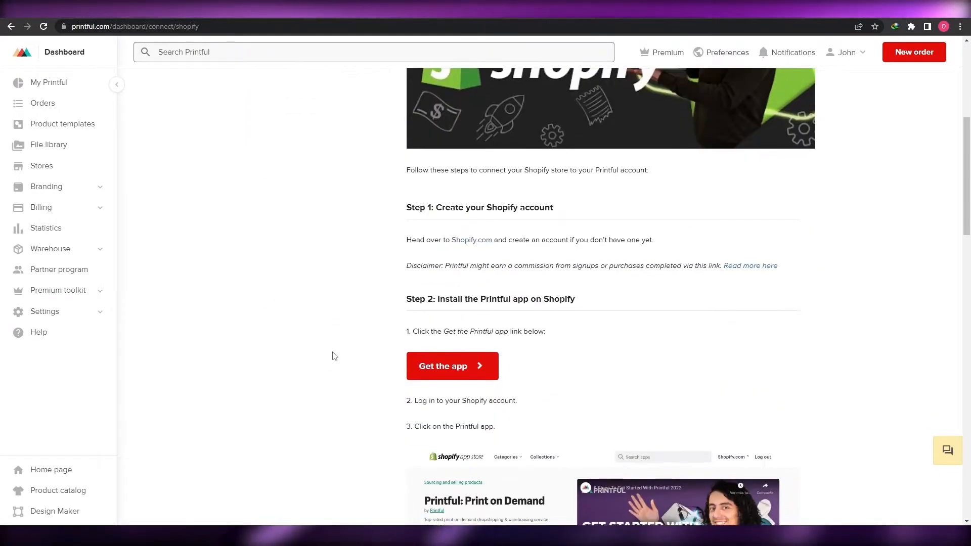
scroll(556, 253, "down", 1)
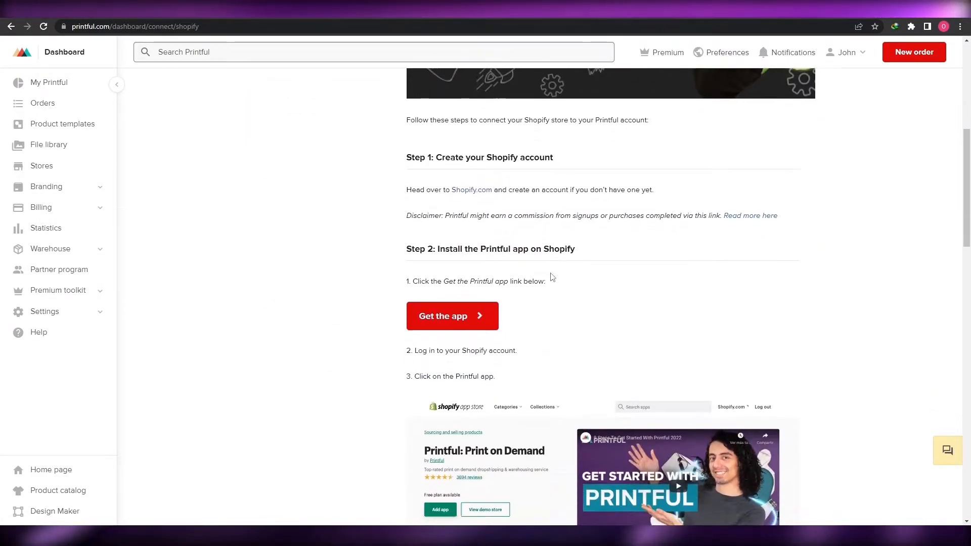
scroll(556, 265, "down", 2)
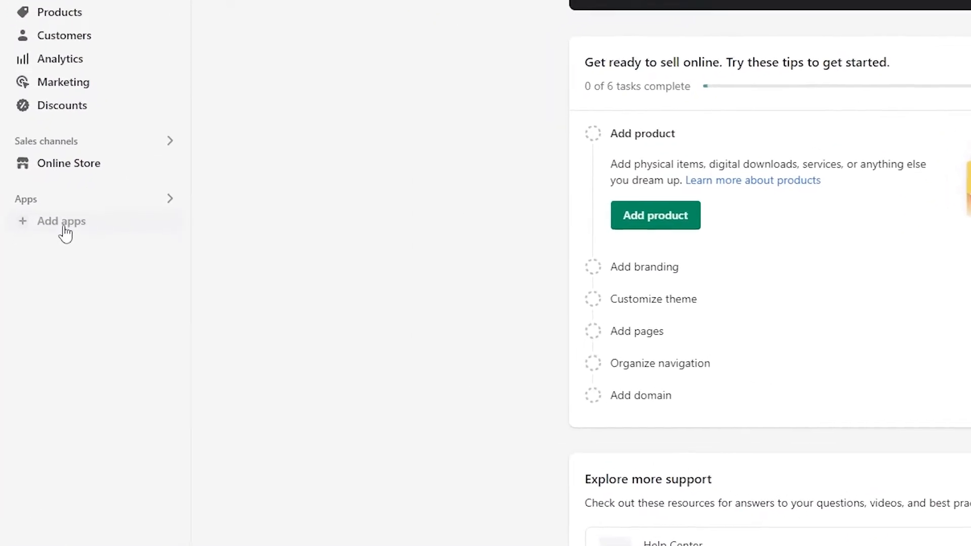
From the Shopify admin, go to the Shopify App Store, search for "printful" and open the Printful: Print on Demand app page
left_click(65, 230)
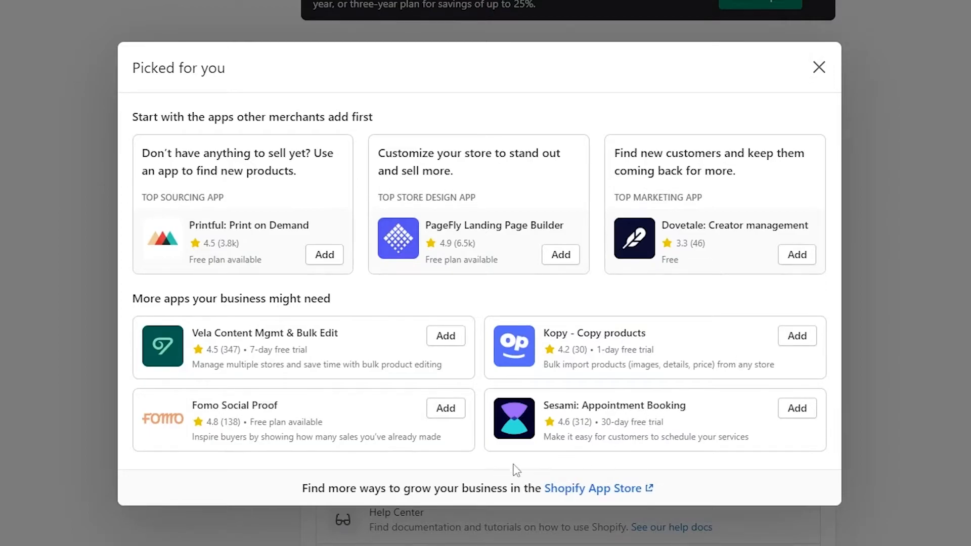
left_click(596, 488)
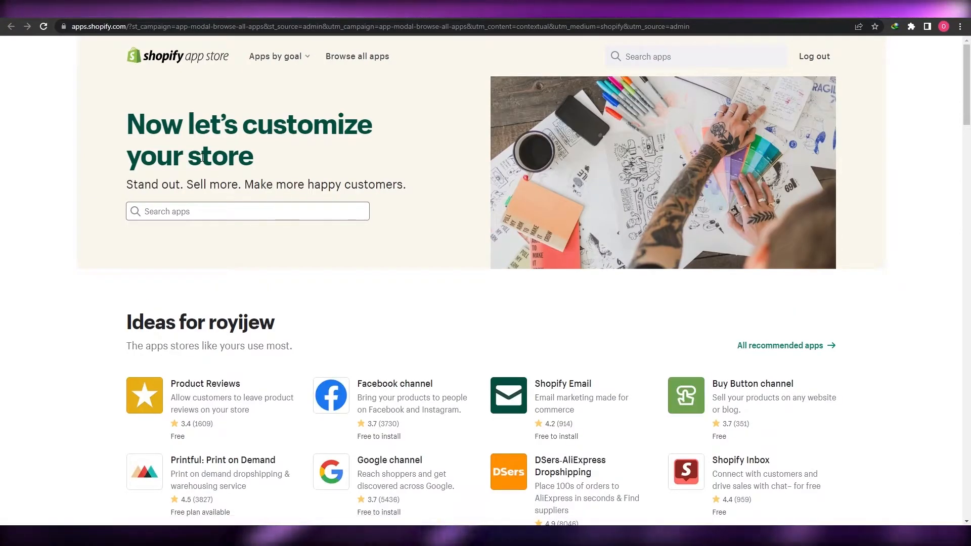
left_click(165, 213)
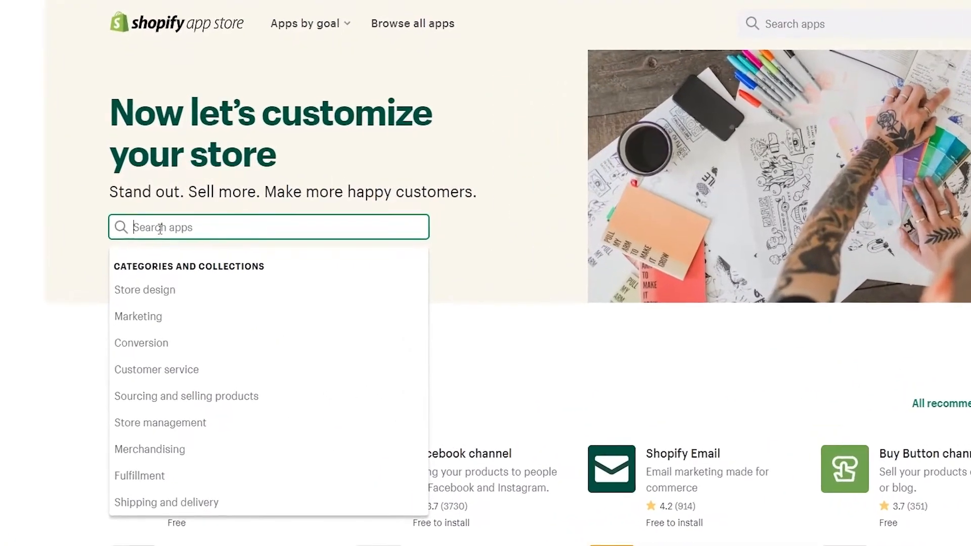
type("printful")
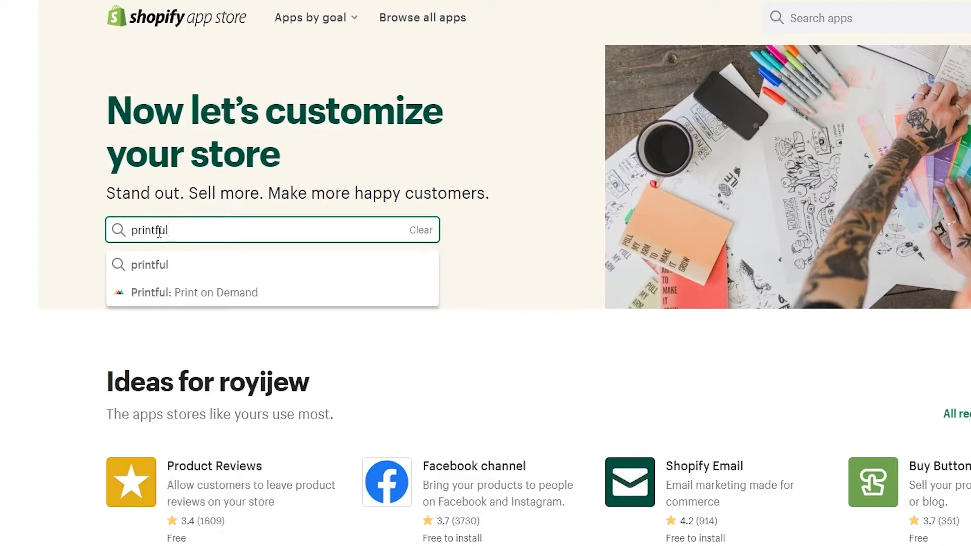
left_click(158, 297)
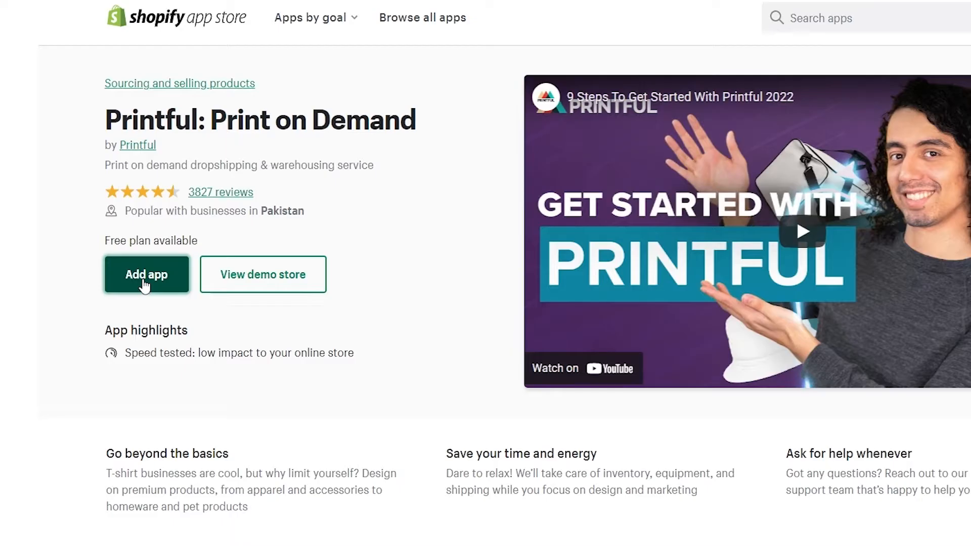
Add the Printful: Print on Demand app to the Shopify store and install it
left_click(144, 285)
left_click(659, 62)
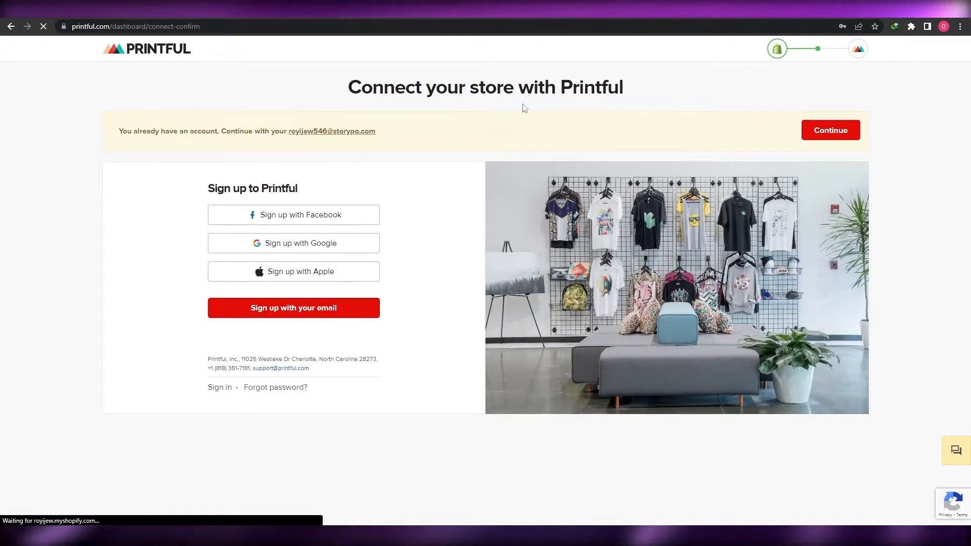
left_click_drag(347, 87, 641, 95)
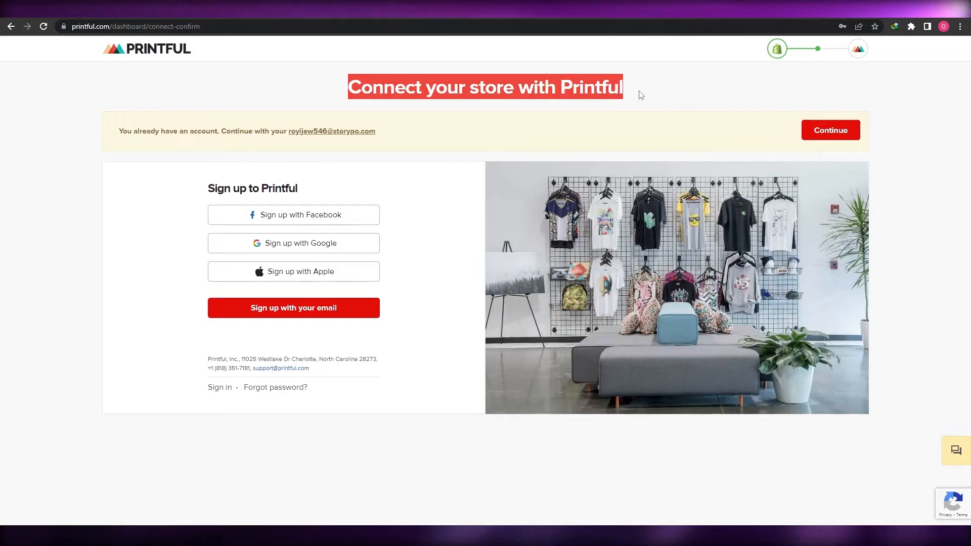
left_click_drag(116, 135, 199, 140)
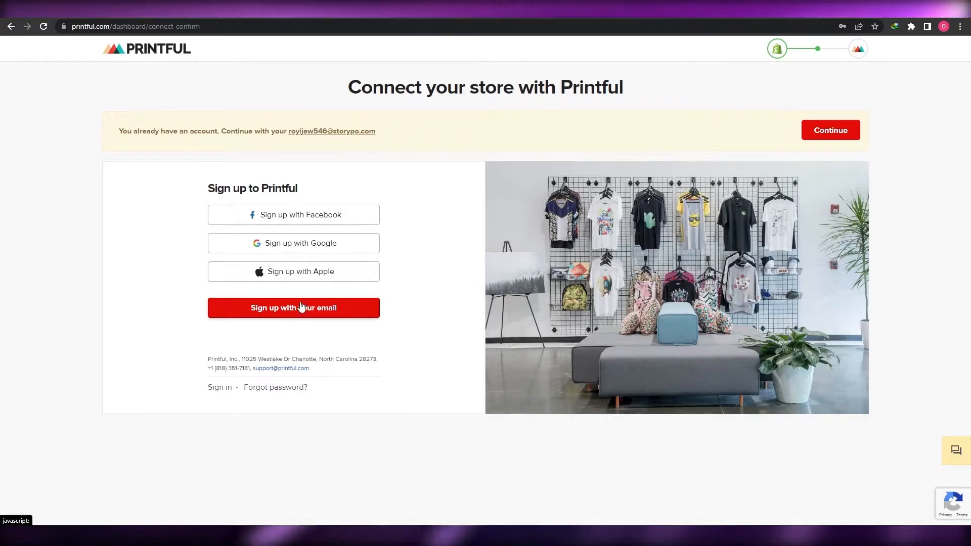
Sign in to the existing Printful account with the filled-in credentials and confirm connecting the Shopify store to it
left_click(226, 392)
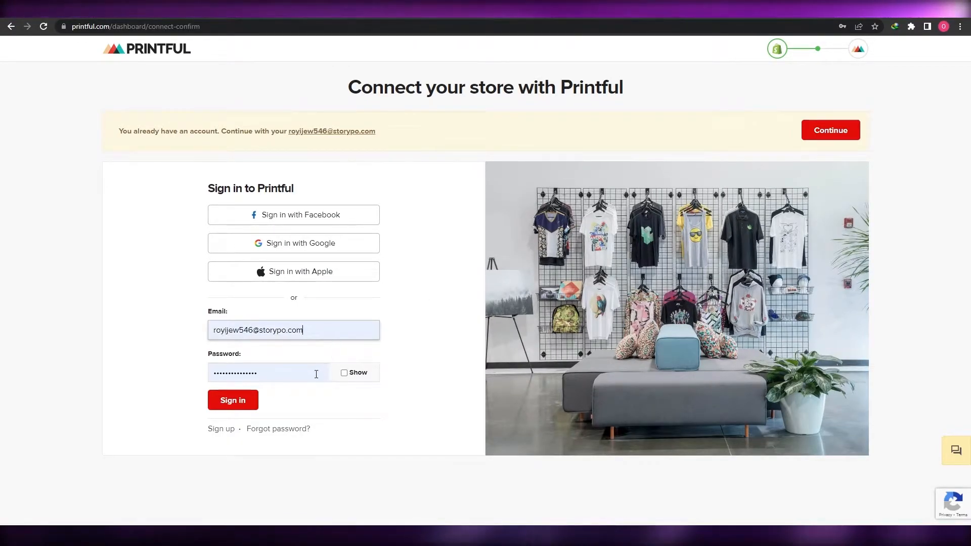
left_click(233, 403)
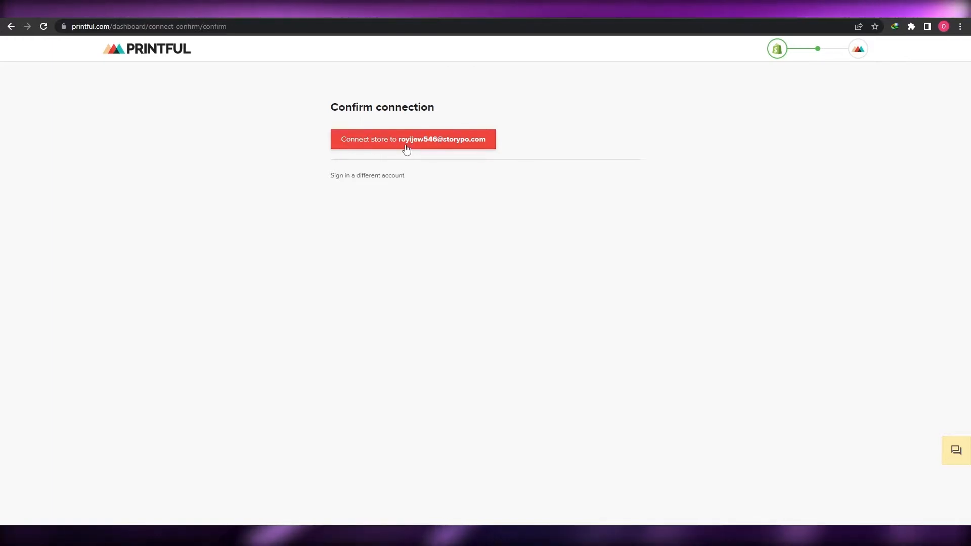
left_click(448, 144)
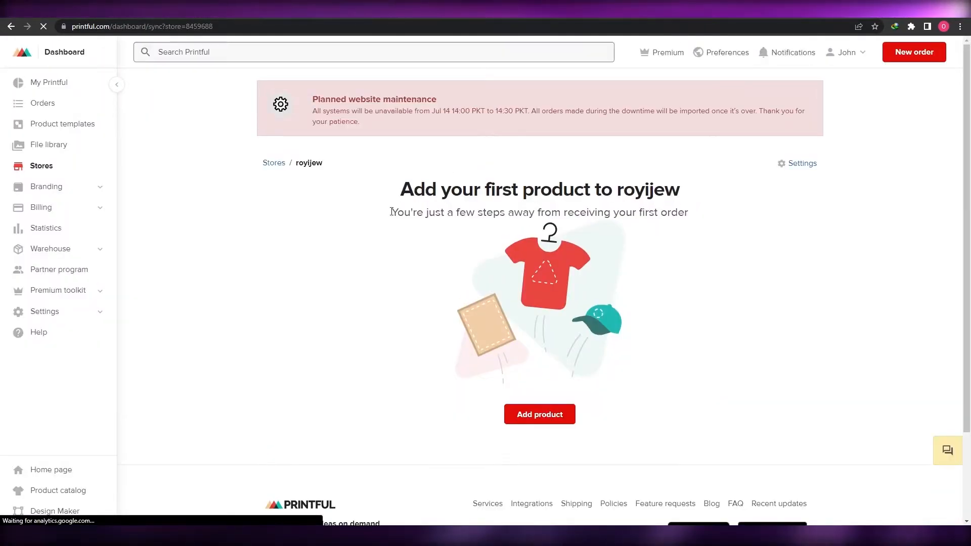
Start adding the first product to the newly connected store
scroll(350, 217, "down", 2)
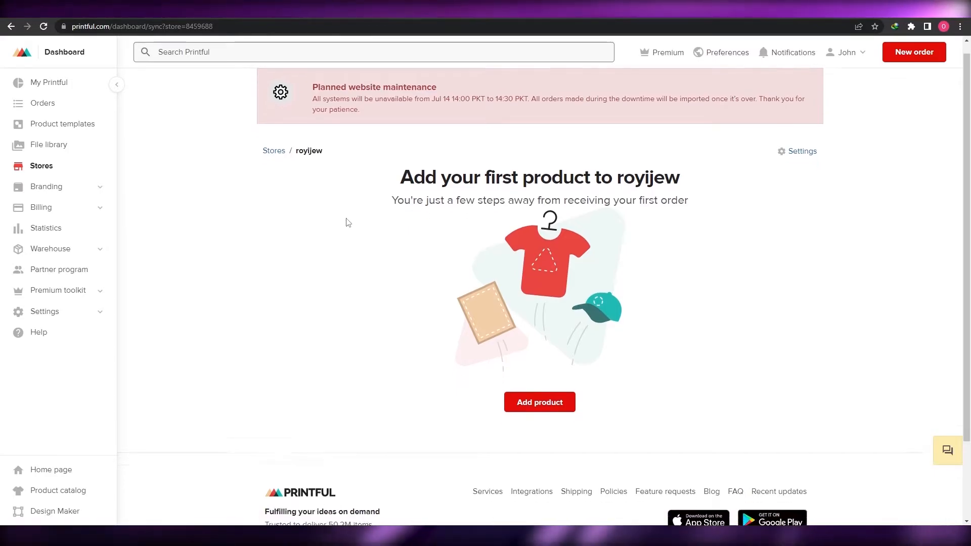
scroll(347, 220, "up", 1)
scroll(347, 221, "up", 1)
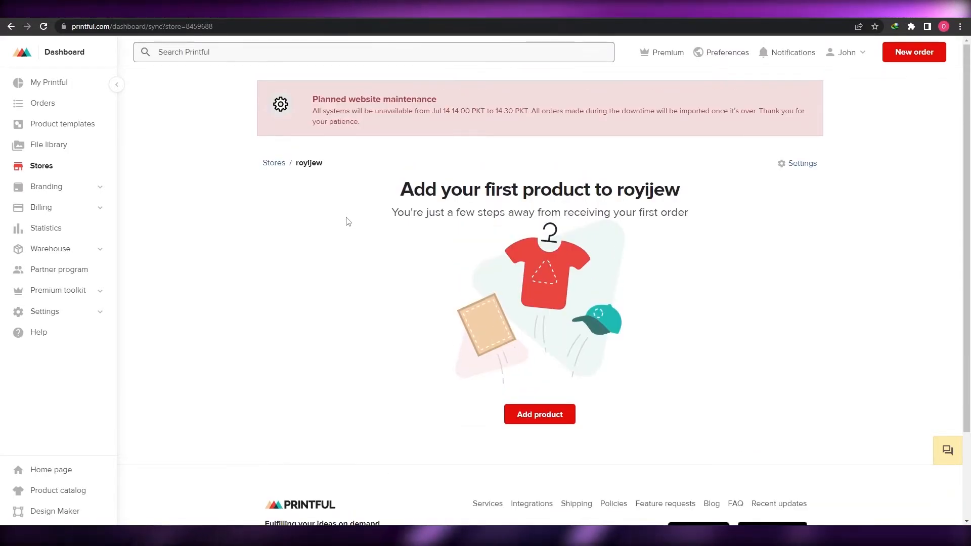
left_click_drag(474, 187, 680, 190)
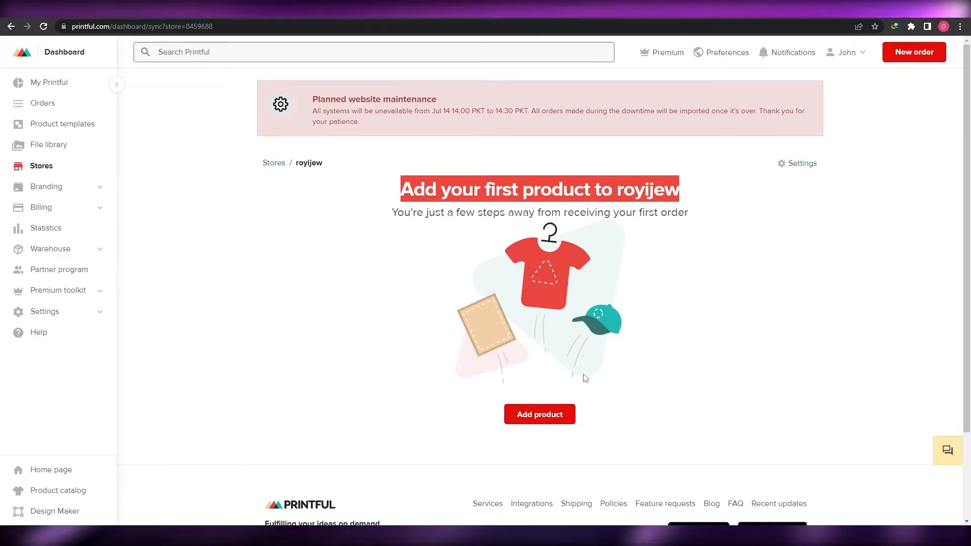
left_click(540, 422)
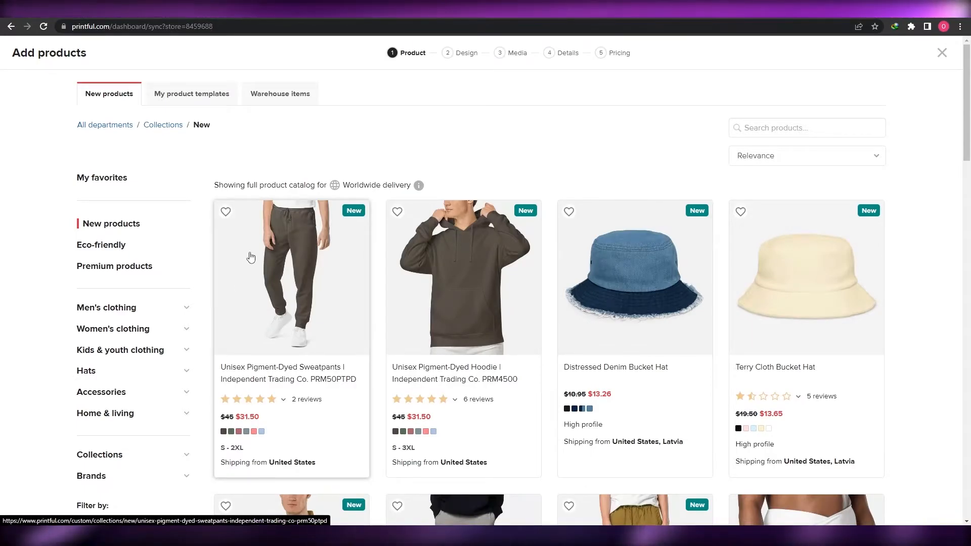
Browse the New products catalog to examine the clothing, hats and other items on offer
scroll(256, 247, "down", 2)
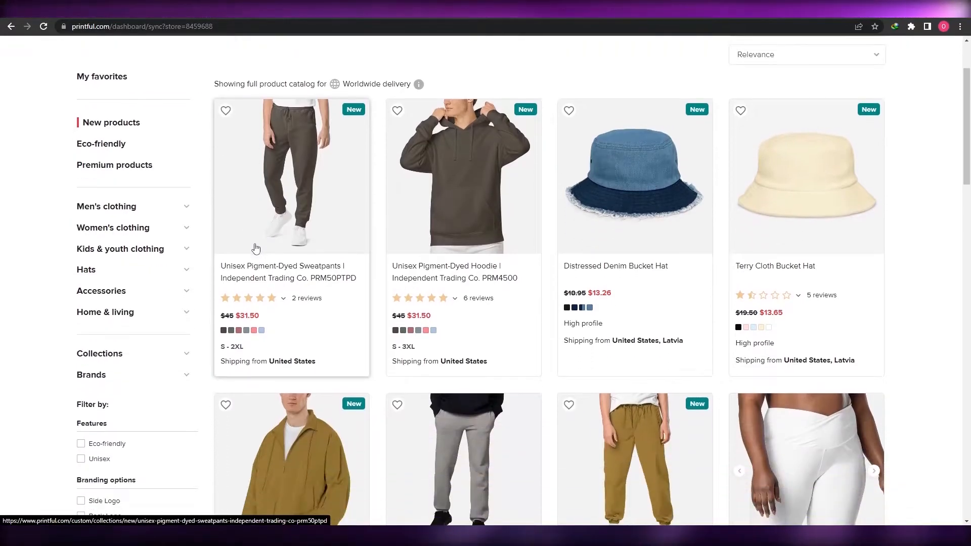
scroll(256, 248, "down", 8)
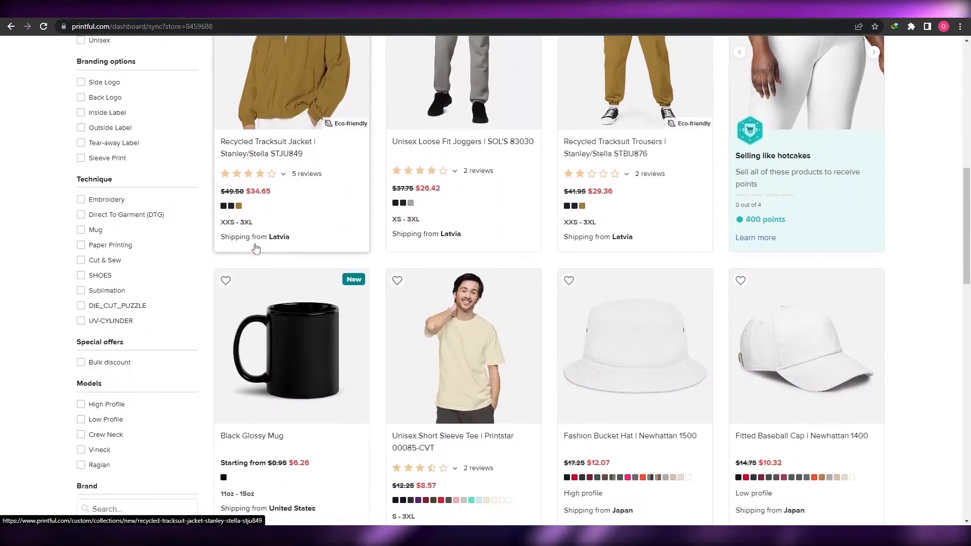
scroll(255, 248, "down", 8)
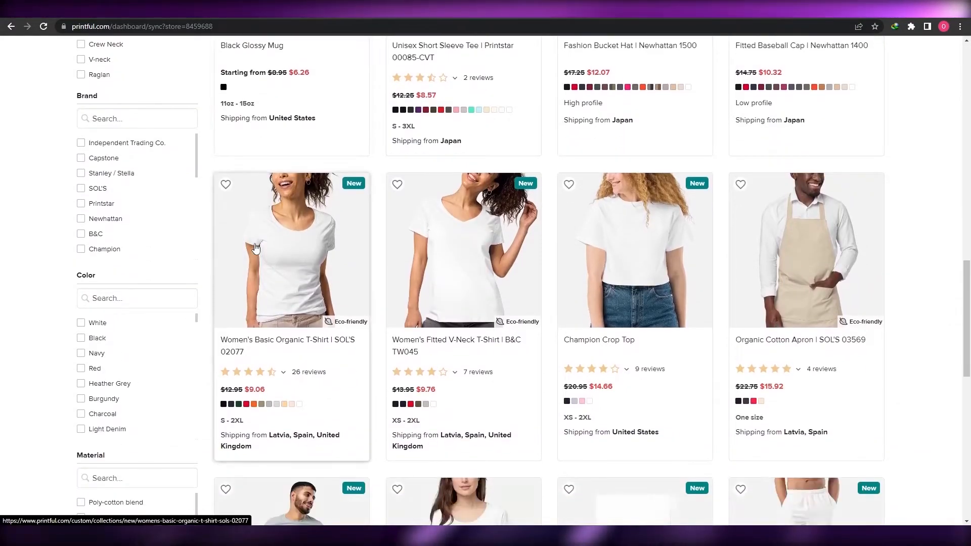
scroll(255, 248, "down", 4)
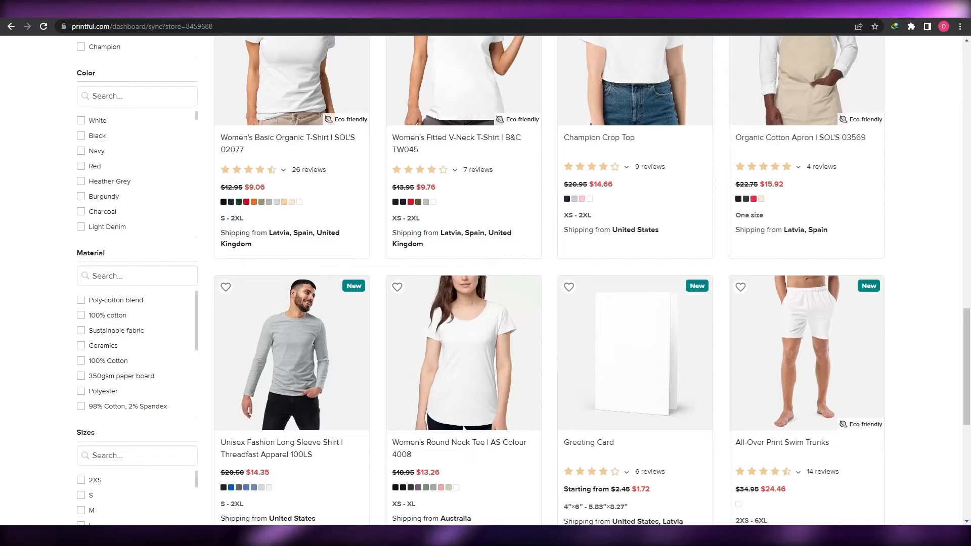
scroll(613, 364, "up", 20)
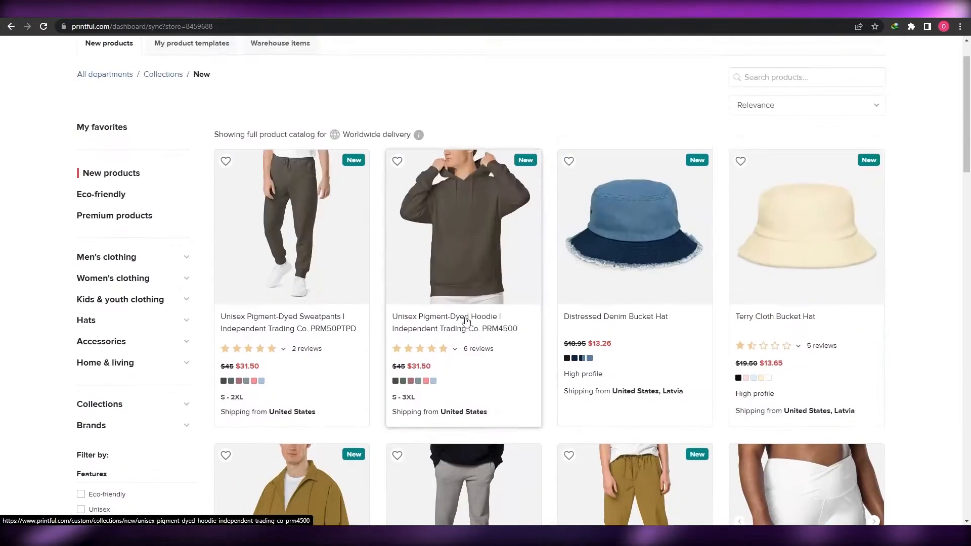
scroll(467, 321, "up", 2)
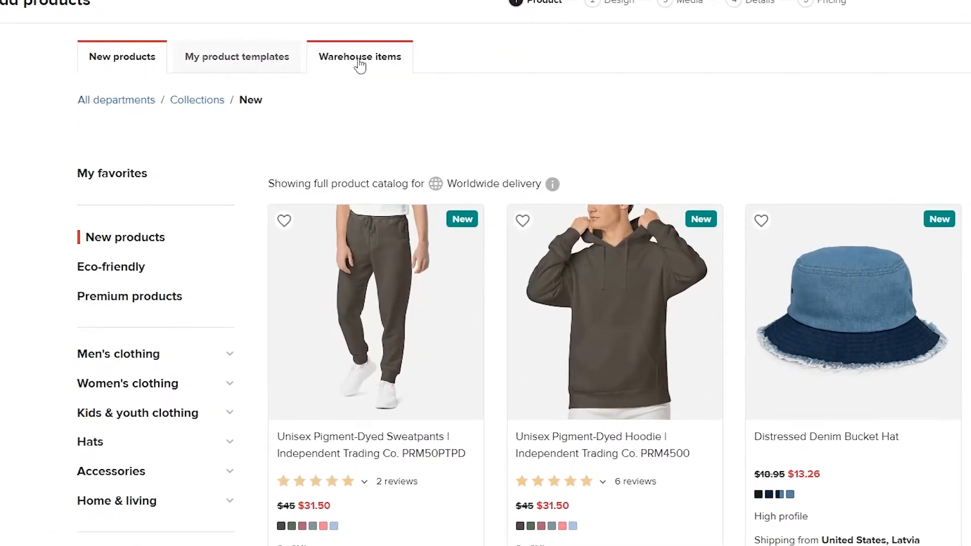
Check the Warehouse items and My product templates lists, and try adding warehouse products but cancel leaving the page
left_click(360, 64)
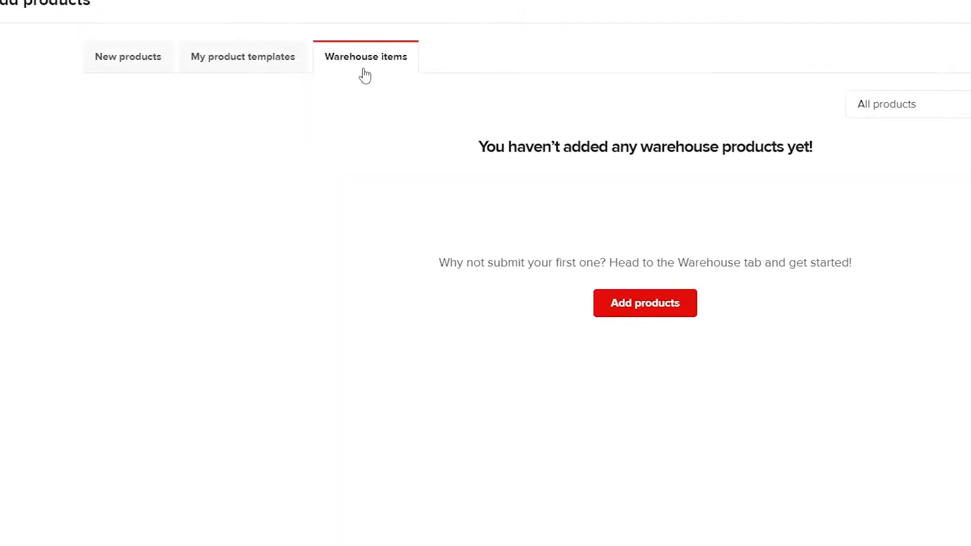
left_click(286, 65)
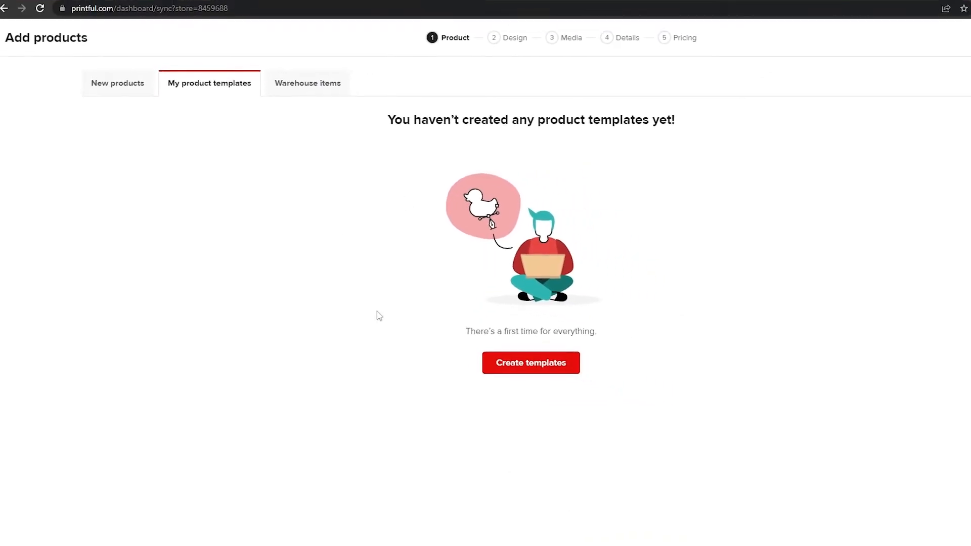
left_click(270, 86)
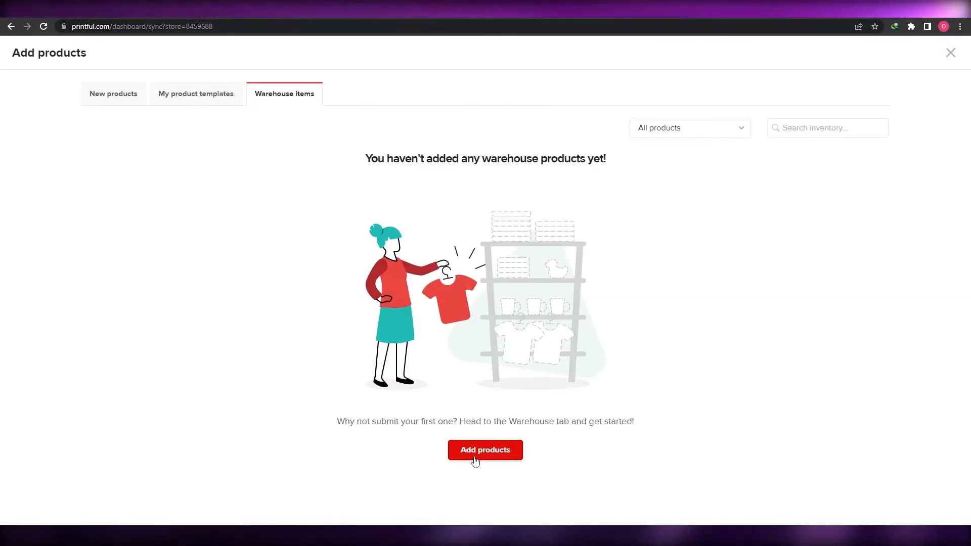
left_click(475, 453)
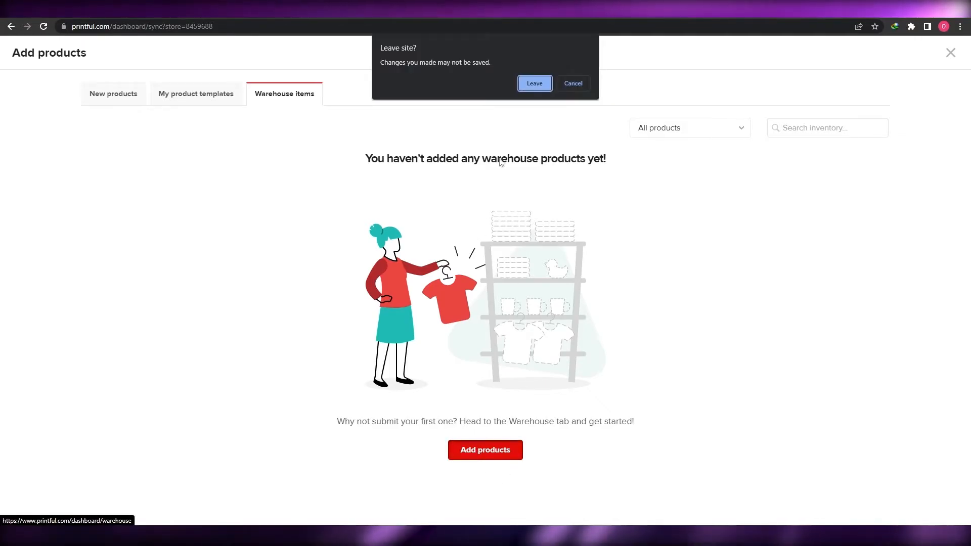
left_click(573, 84)
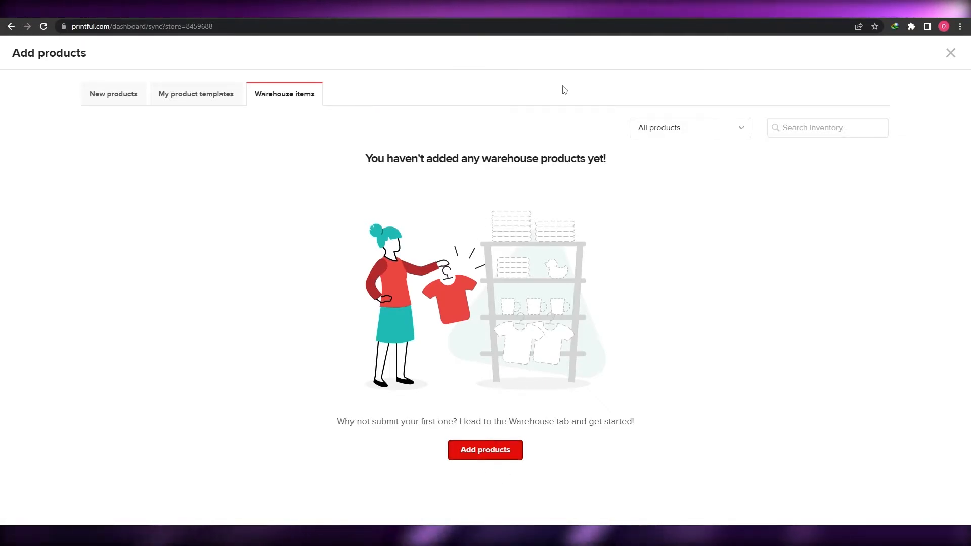
Go from the My product templates list to the product templates page, leaving the unsaved add-products page
left_click(217, 105)
left_click_drag(354, 128, 560, 138)
left_click(487, 350)
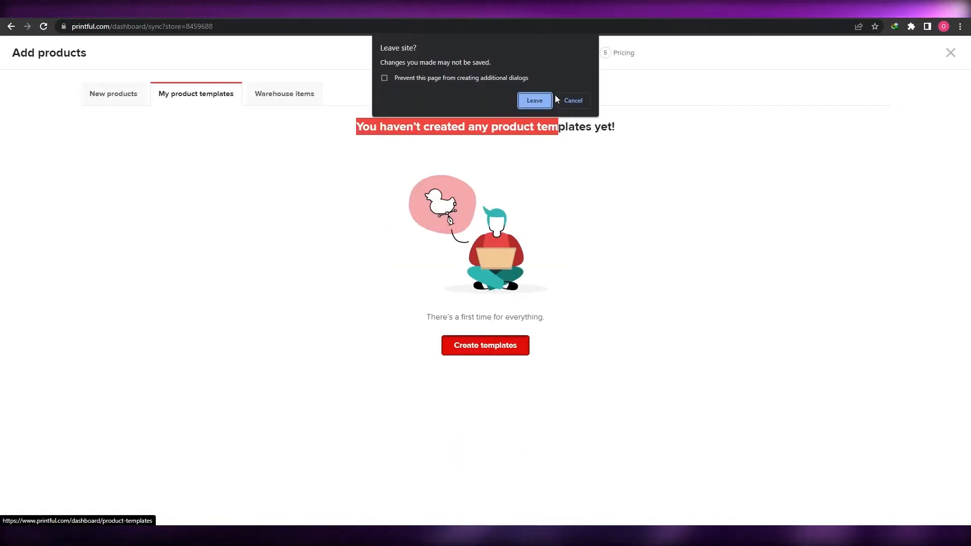
left_click(532, 100)
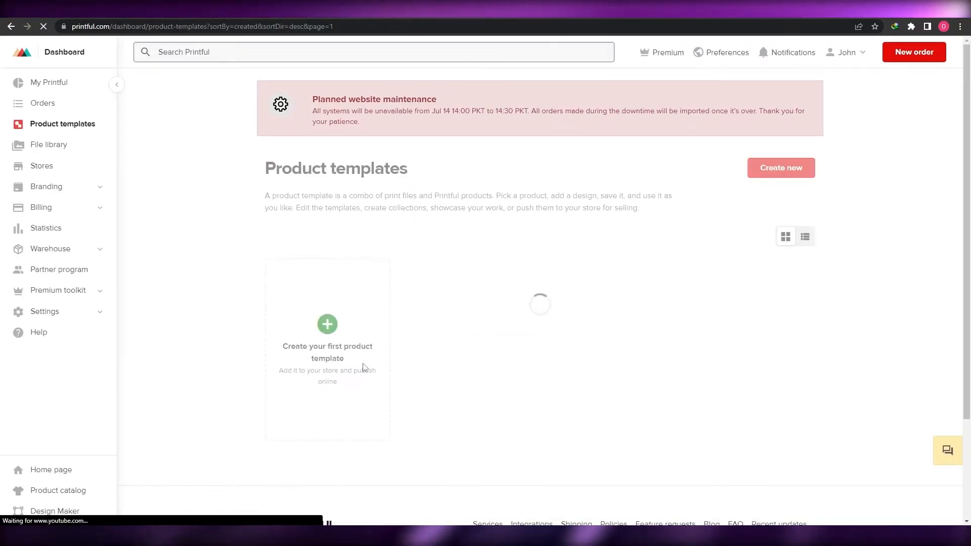
Dismiss the template sharing tip and examine the Product templates page's how-it-works guide and sample templates
scroll(362, 399, "down", 3)
scroll(352, 417, "down", 2)
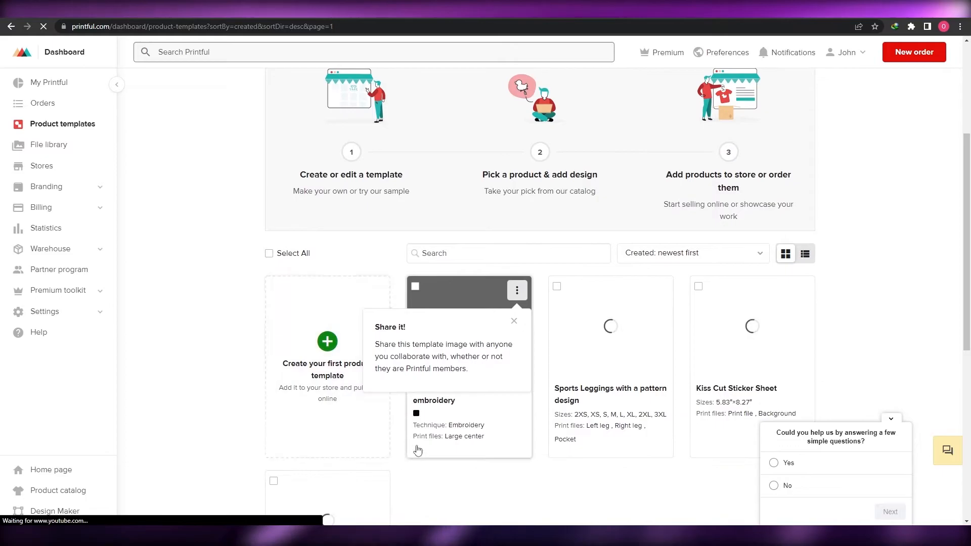
left_click(513, 320)
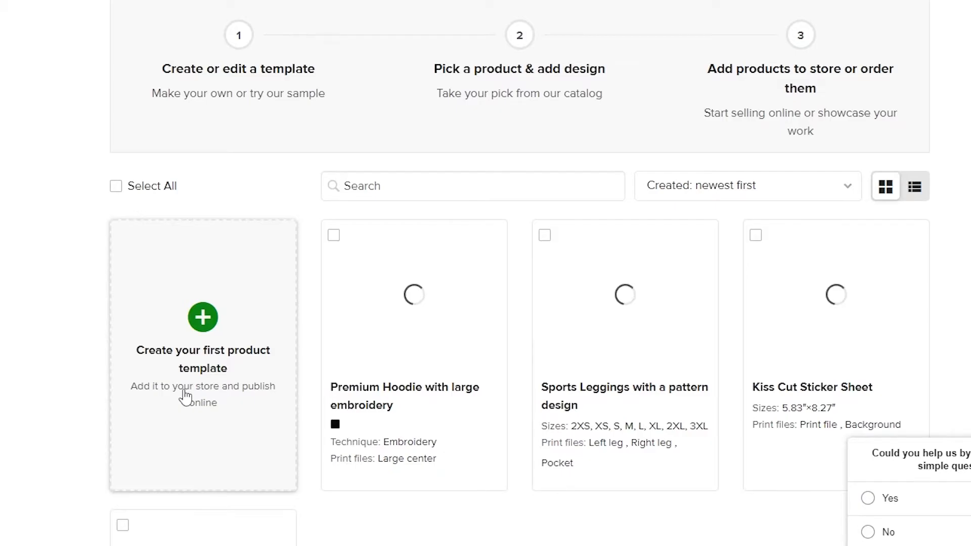
scroll(44, 299, "up", 6)
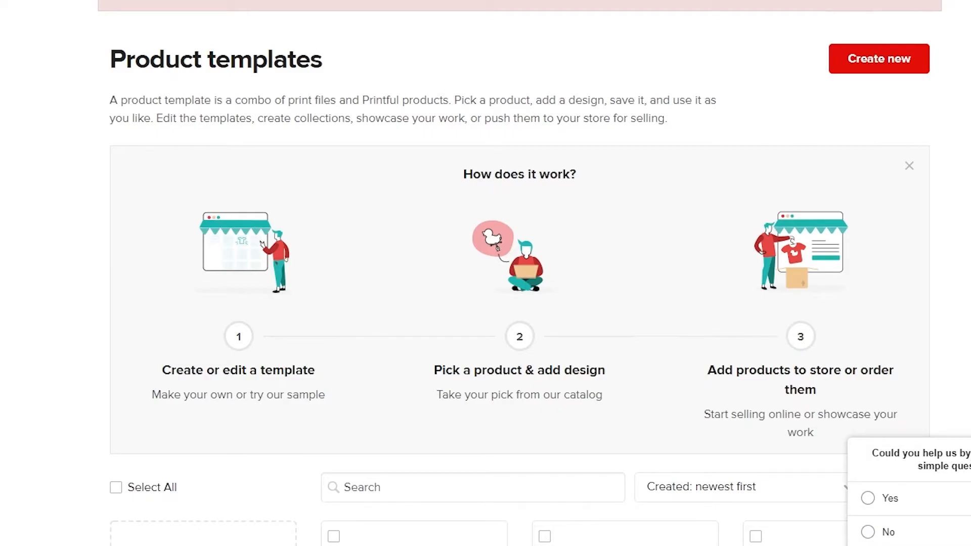
scroll(485, 273, "down", 4)
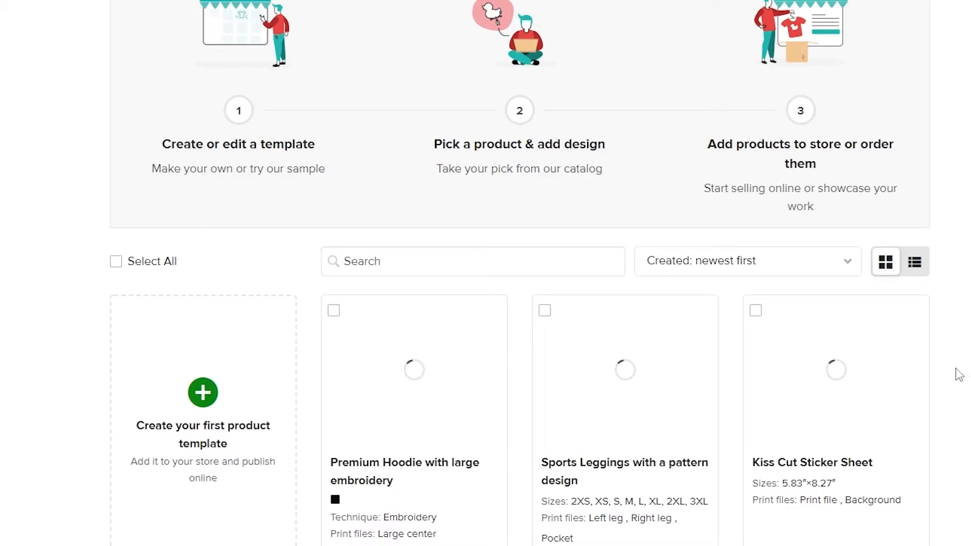
scroll(642, 333, "up", 4)
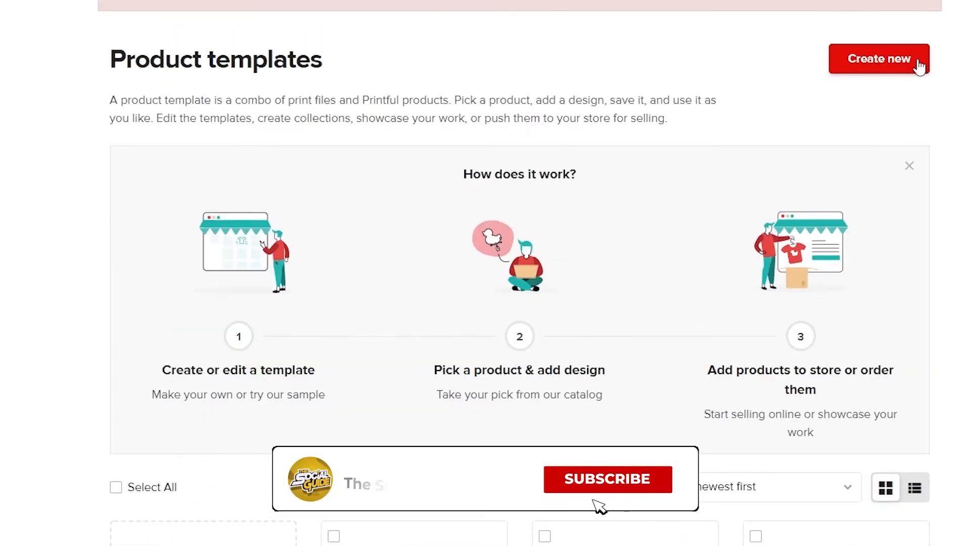
Create a new product template from all men's clothing using the Unisex Denim T-Shirt | Husky CA6689
left_click(859, 59)
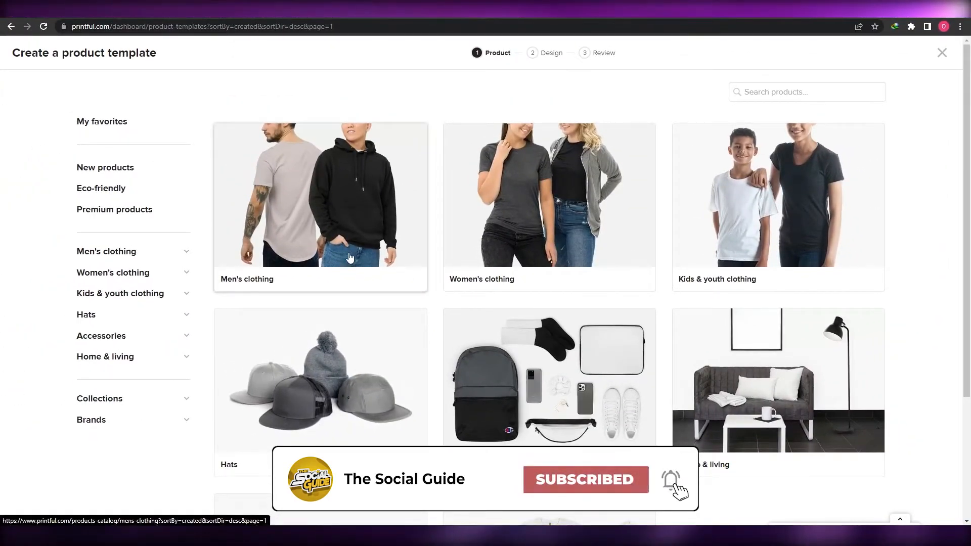
left_click(402, 277)
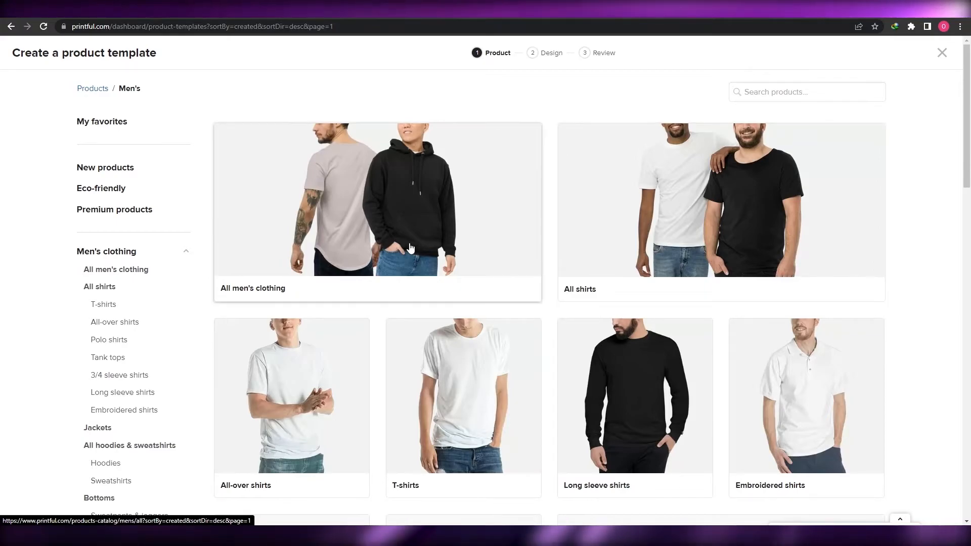
scroll(630, 436, "down", 4)
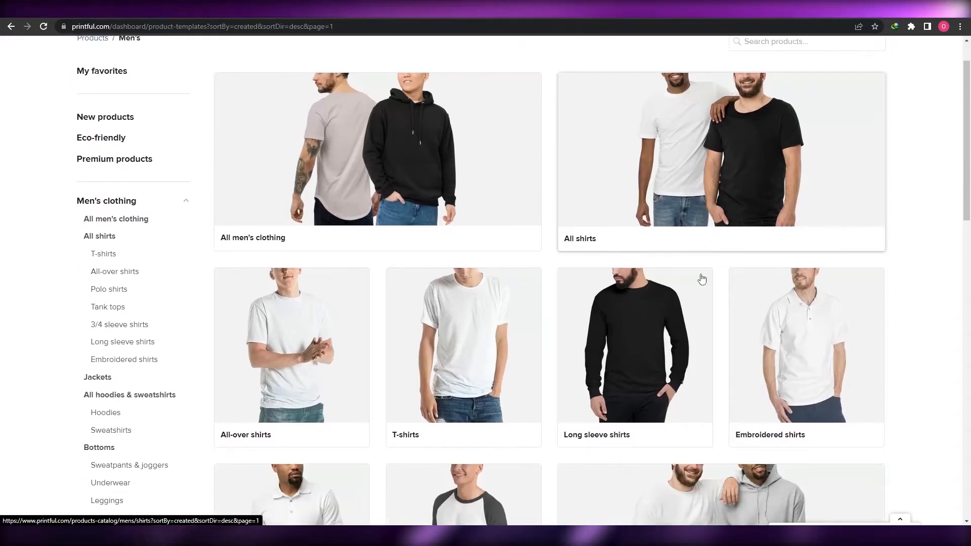
scroll(446, 431, "down", 10)
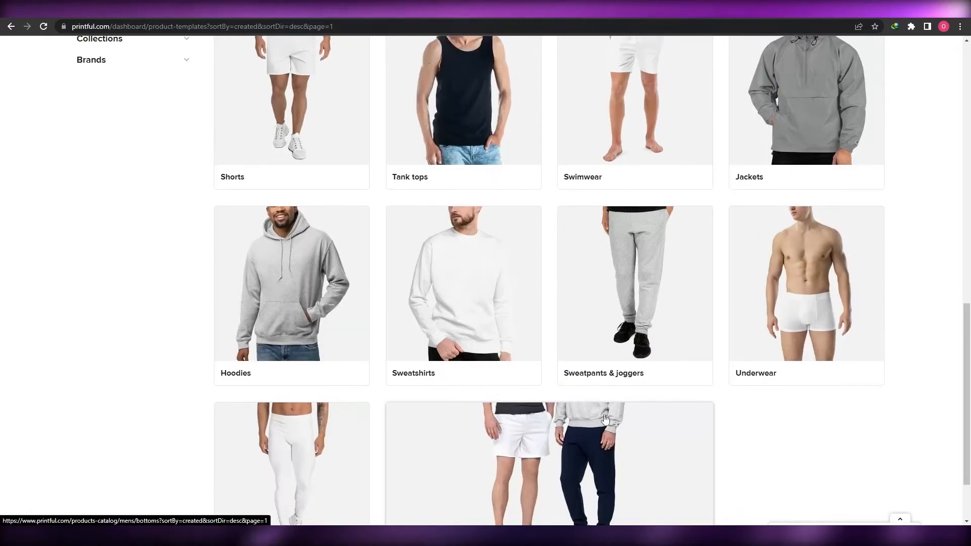
scroll(524, 440, "up", 11)
scroll(524, 440, "up", 3)
left_click(407, 207)
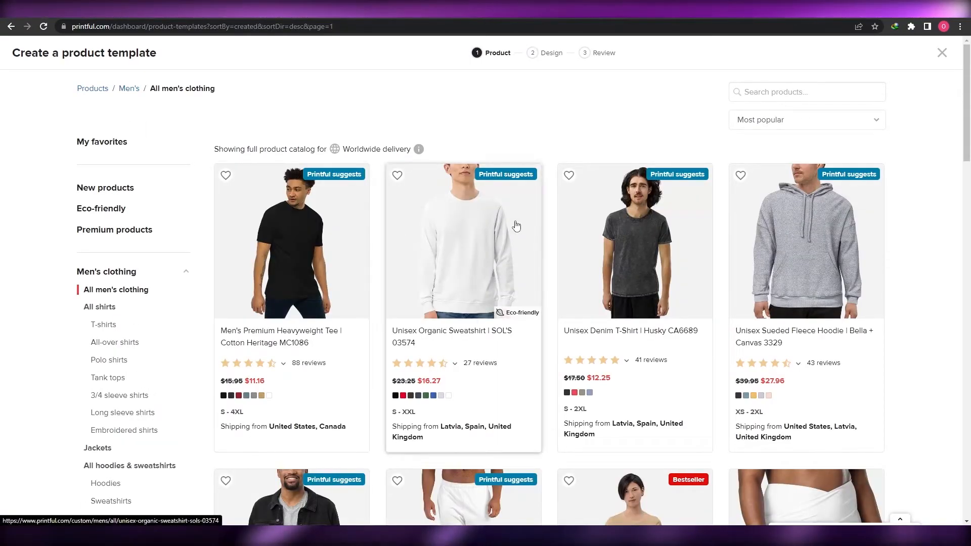
left_click(687, 327)
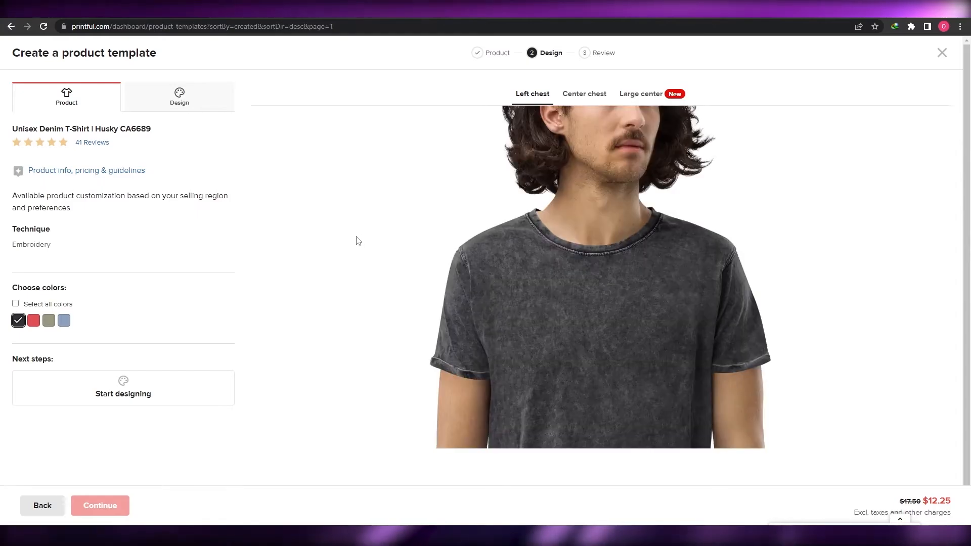
Look over the T-shirt's product settings and start designing it
scroll(671, 310, "down", 1)
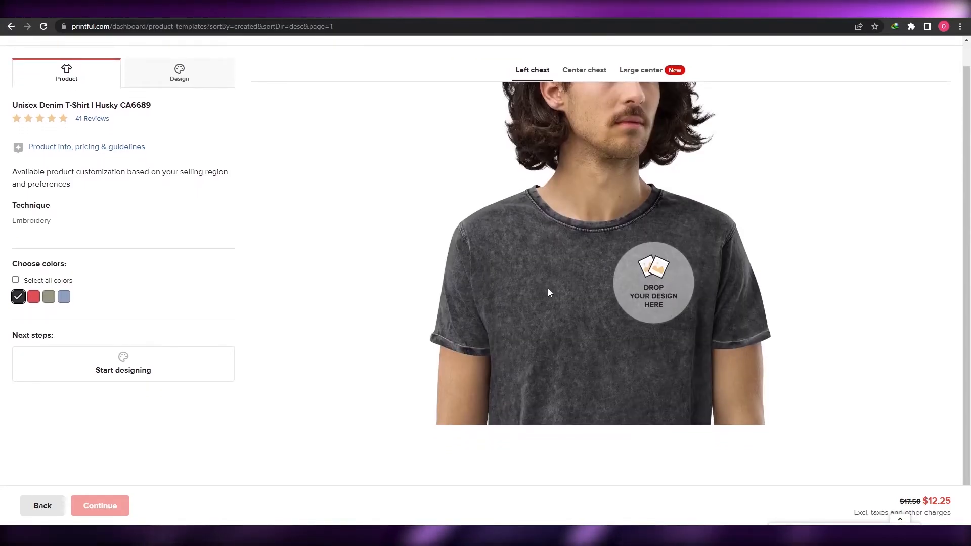
scroll(547, 289, "up", 1)
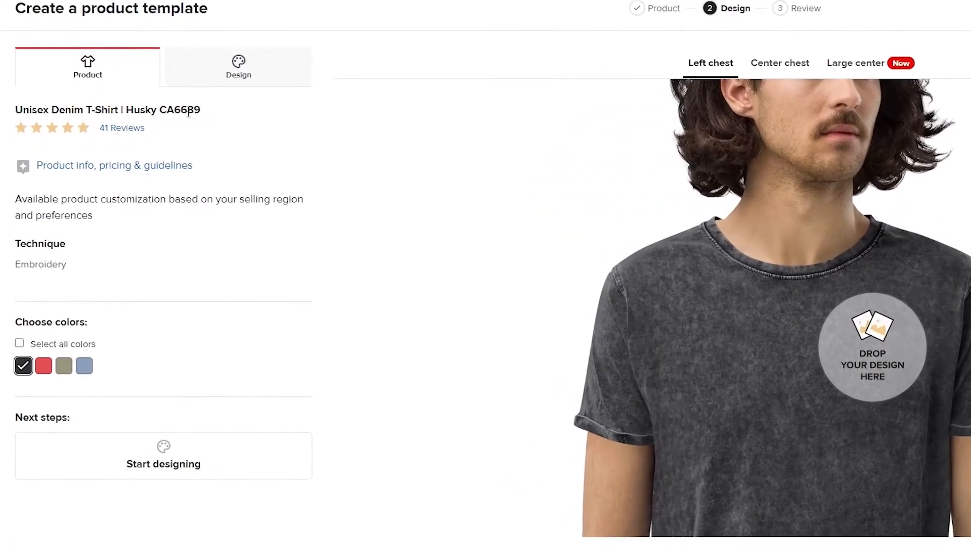
left_click(207, 78)
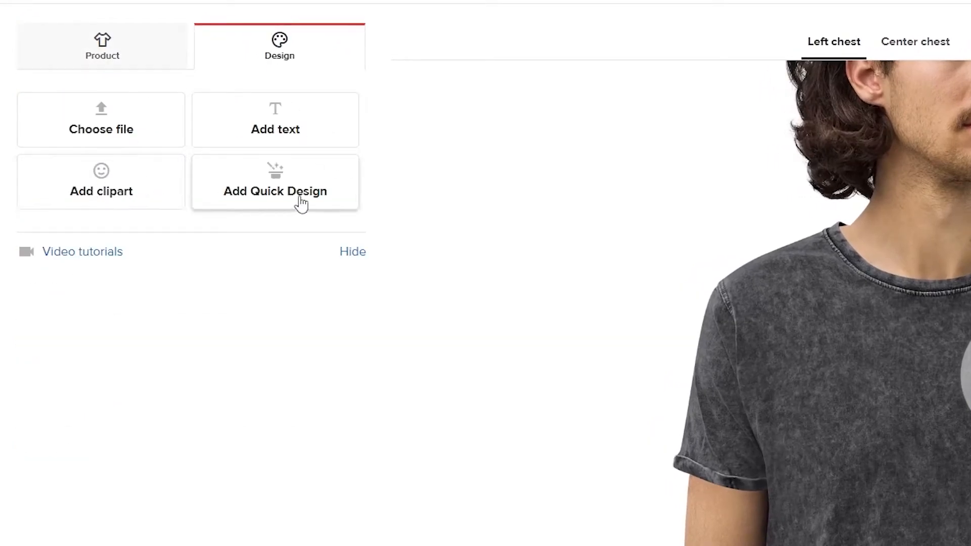
left_click(121, 64)
left_click(191, 512)
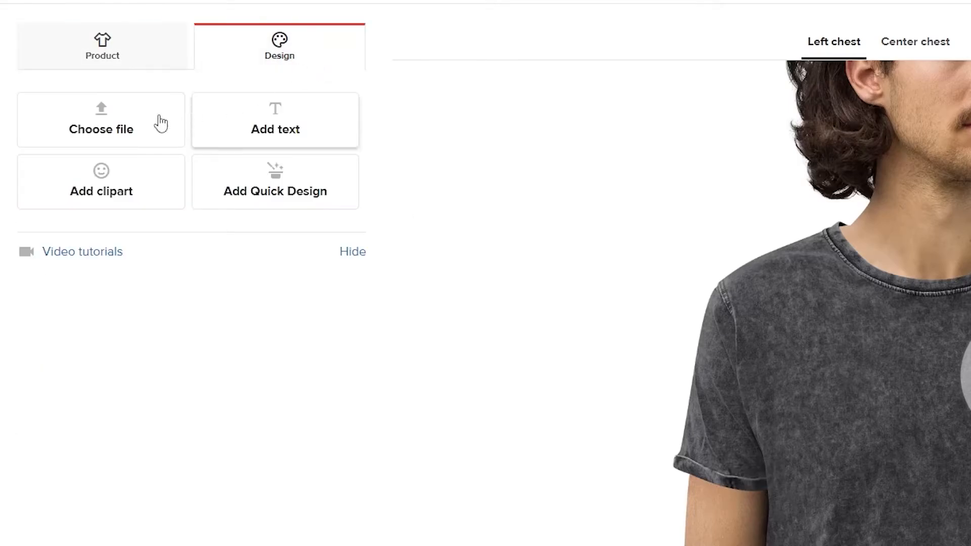
Start choosing a design file, read the embroidery file guidelines and accept them to reach the store's file library
left_click(75, 138)
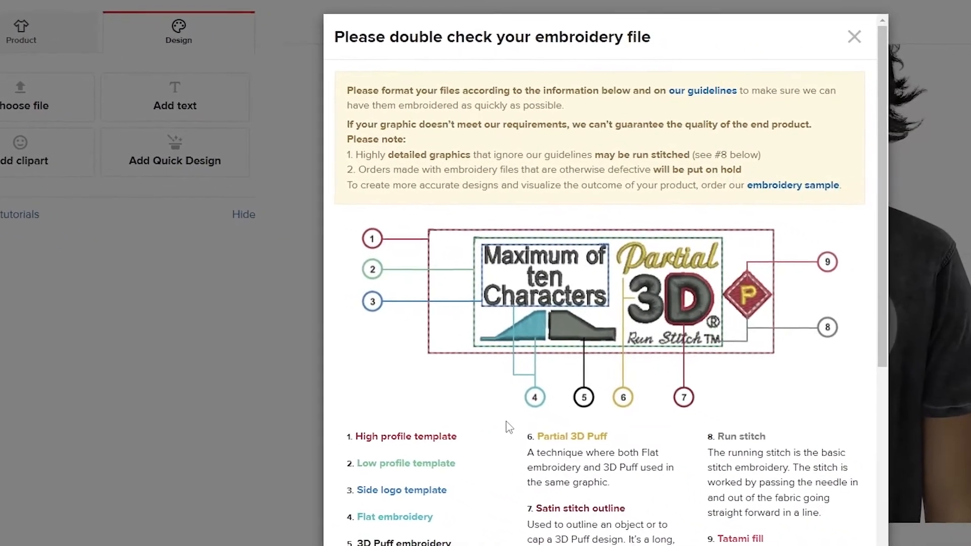
scroll(671, 459, "down", 4)
scroll(450, 369, "down", 3)
scroll(451, 368, "up", 6)
scroll(451, 369, "down", 6)
left_click(256, 479)
scroll(440, 192, "up", 5)
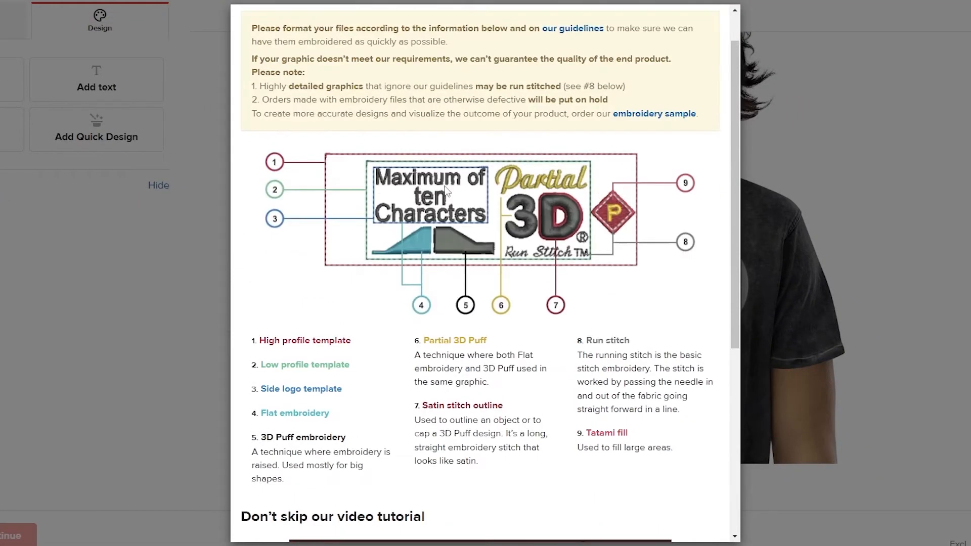
scroll(406, 360, "down", 3)
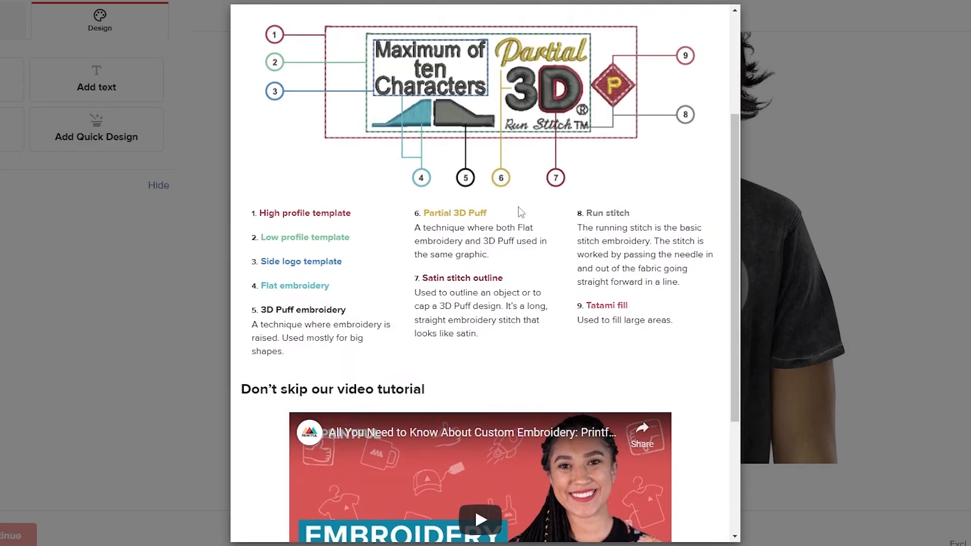
scroll(316, 438, "down", 3)
left_click(292, 525)
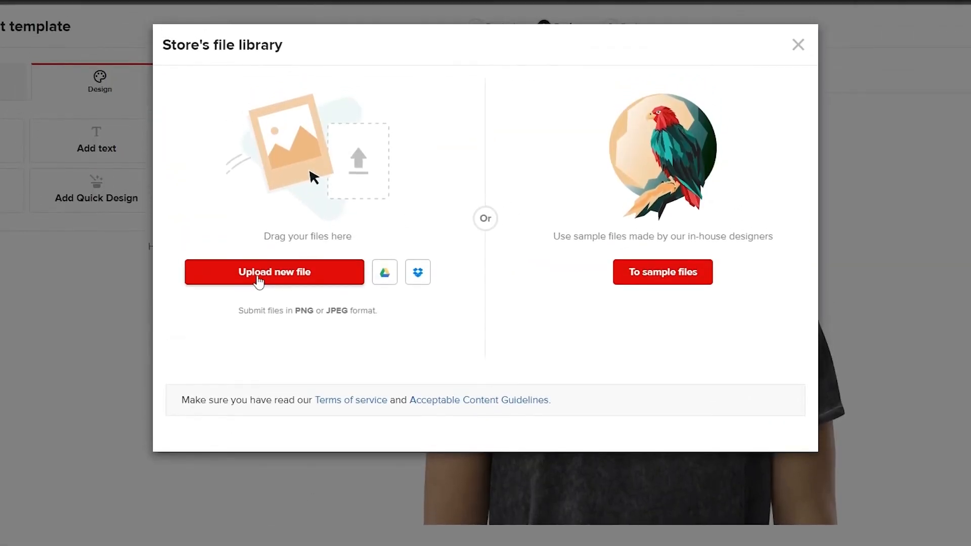
Upload 3-removebg-preview.png to the store's file library and place it on the T-shirt's left chest
left_click(258, 280)
left_click(343, 320)
left_click(327, 362)
left_click(102, 86)
left_click(383, 276)
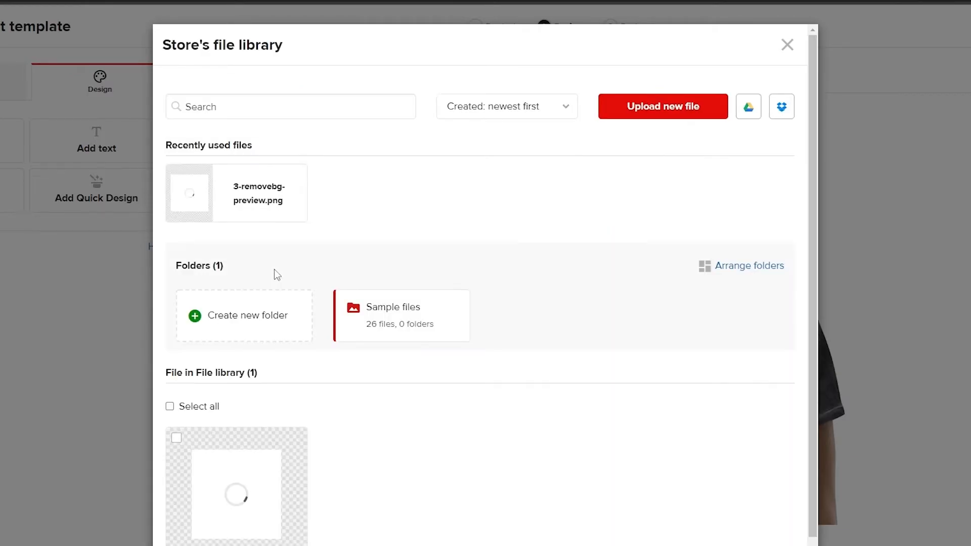
scroll(331, 372, "down", 2)
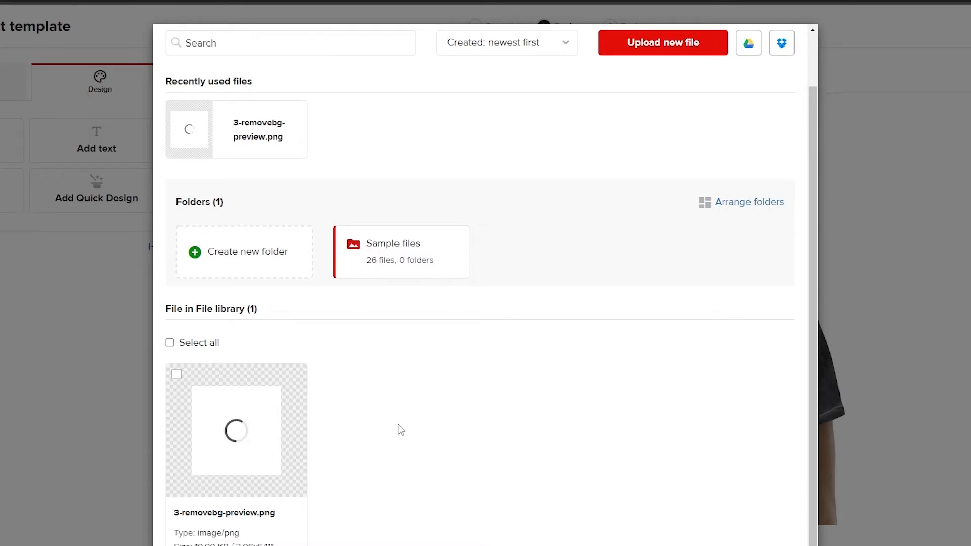
scroll(387, 410, "down", 2)
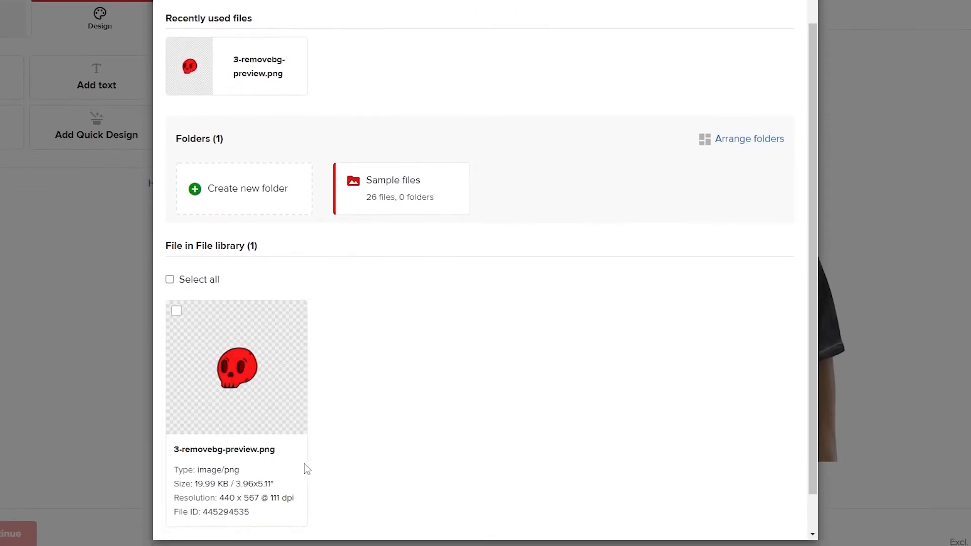
left_click(222, 368)
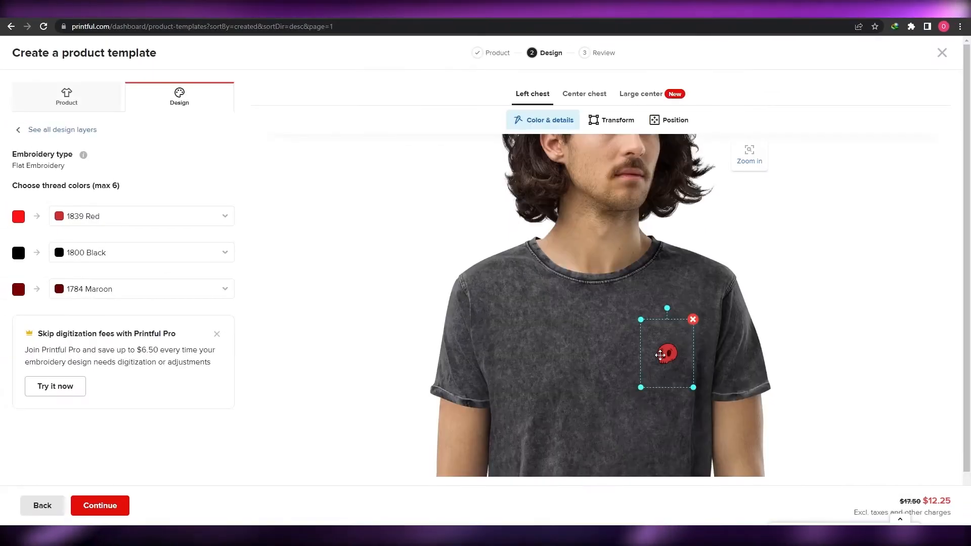
Resize the red skull to fit inside the left chest print area and adjust its position in the close-up view
left_click_drag(693, 387, 726, 430)
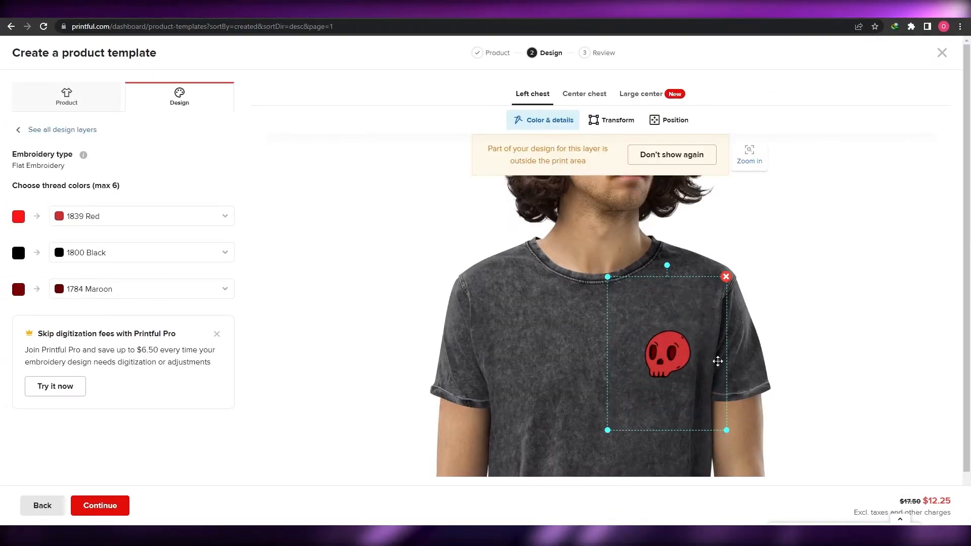
left_click_drag(609, 434, 652, 397)
scroll(620, 353, "down", 1)
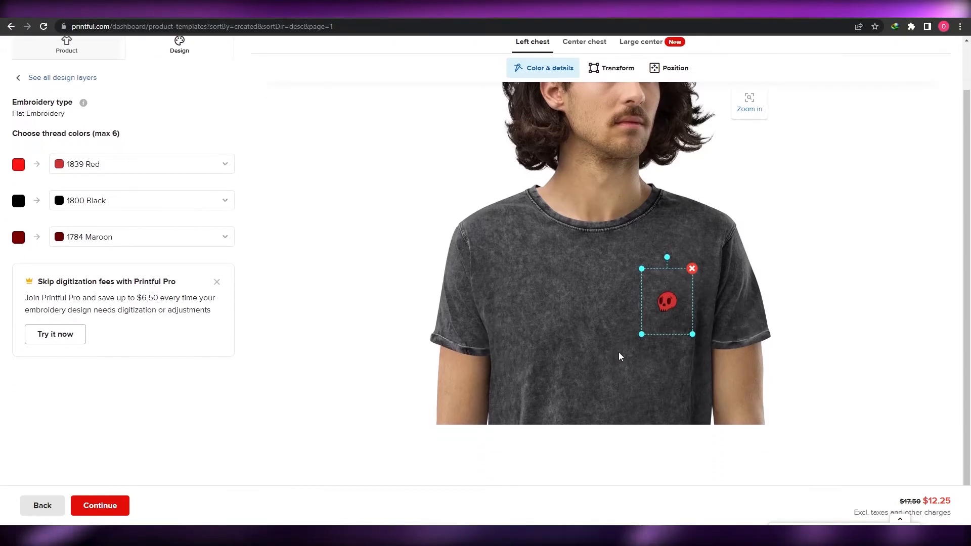
scroll(804, 284, "up", 1)
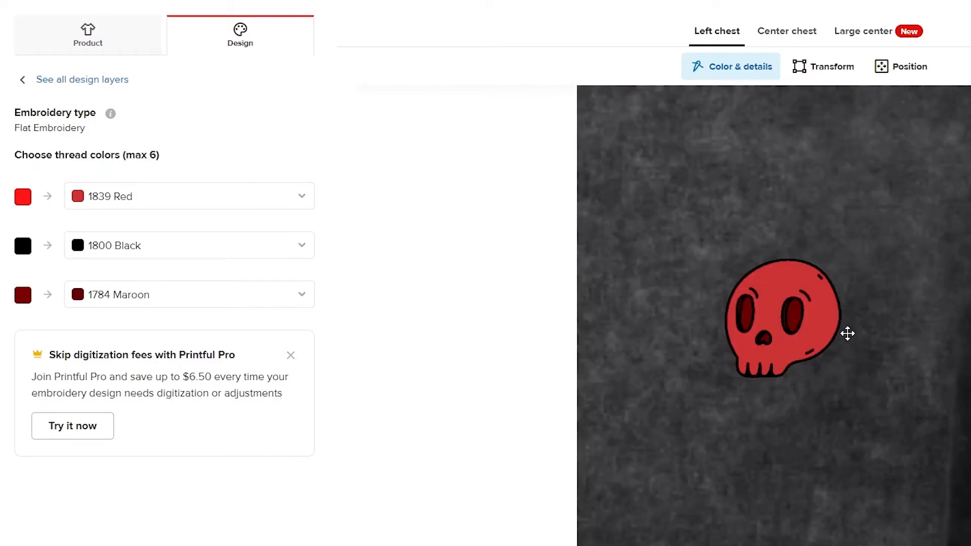
mouse_move(817, 332)
left_mouse_down()
mouse_move(871, 327)
mouse_move(807, 334)
left_mouse_up()
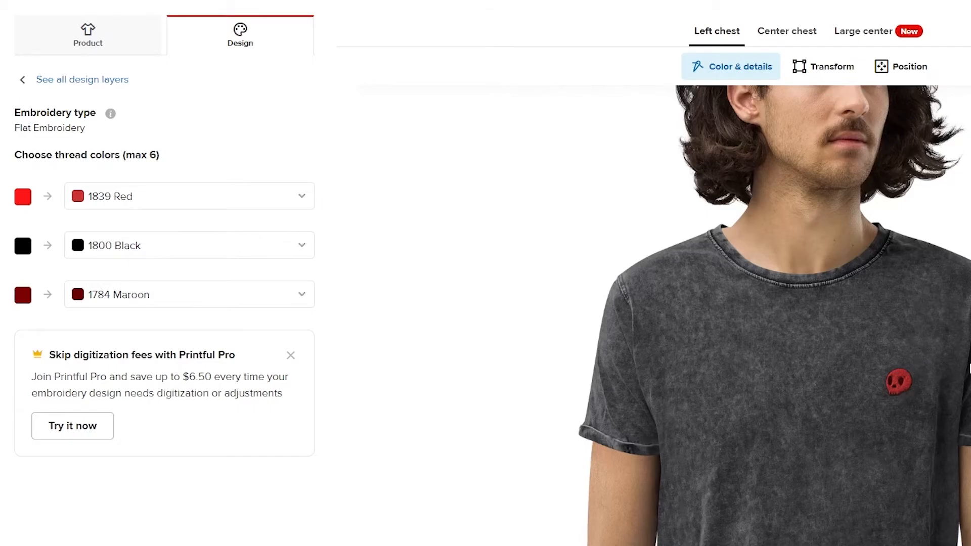
Continue to the template review, add sizes S, M, L and XL, and save the product template
left_click(181, 509)
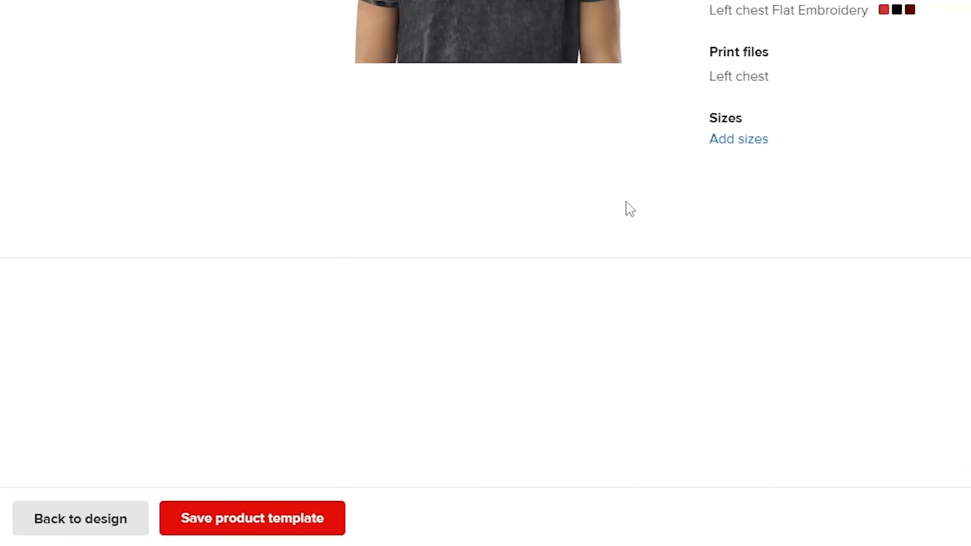
left_click(749, 140)
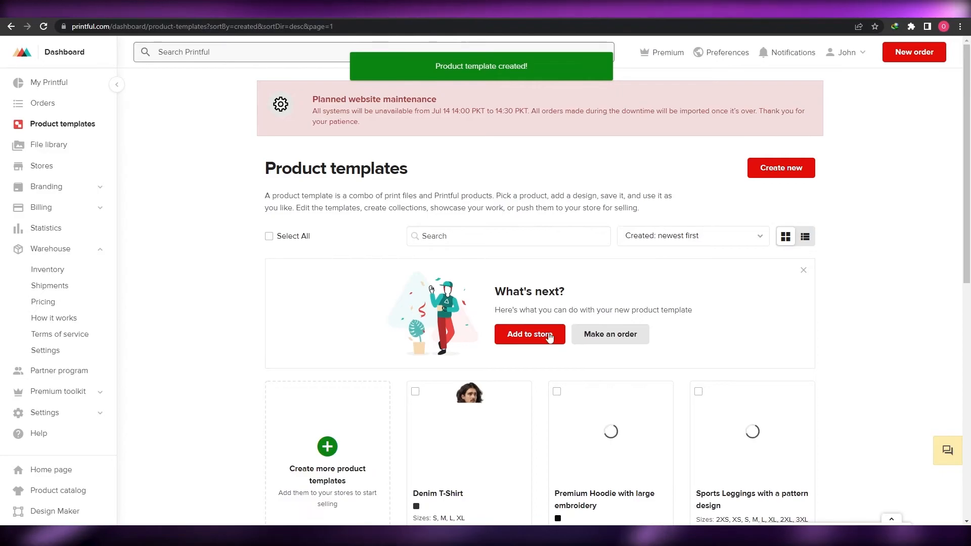
Add the saved Denim T-Shirt template to the store and proceed to mockups with its existing color and sizes
left_click(531, 335)
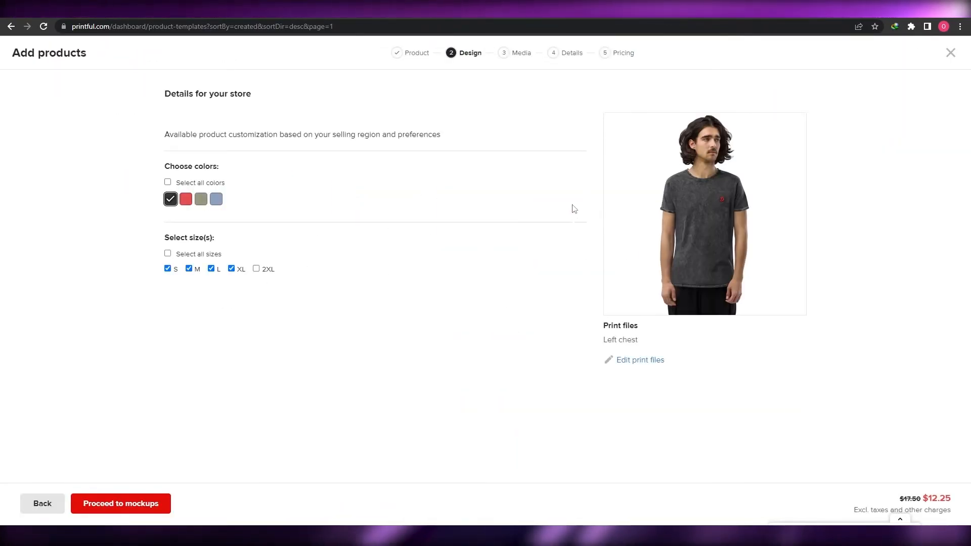
left_click(112, 505)
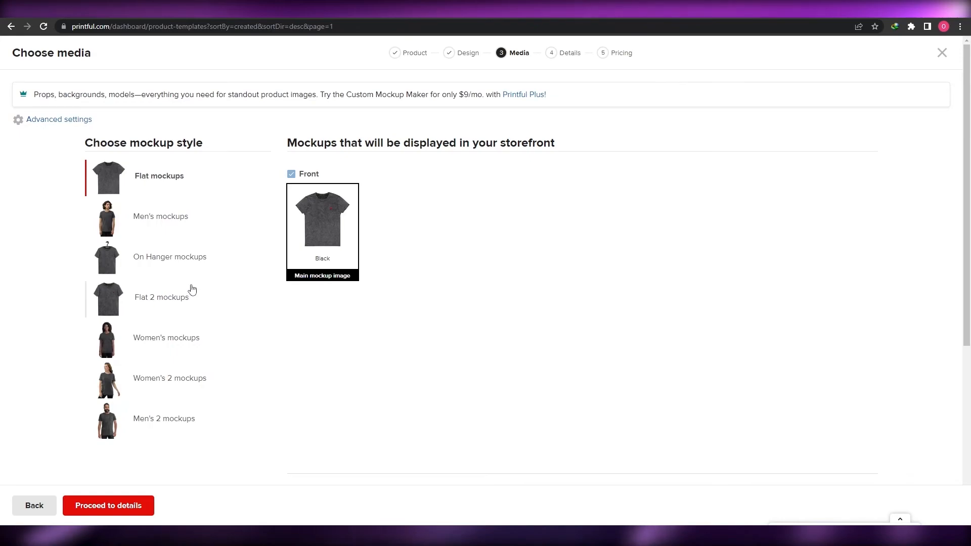
Preview the men's, women's, hanger and flat mockup styles, then choose Flat mockups for the storefront and proceed to the product details
scroll(156, 433, "down", 1)
left_click(173, 172)
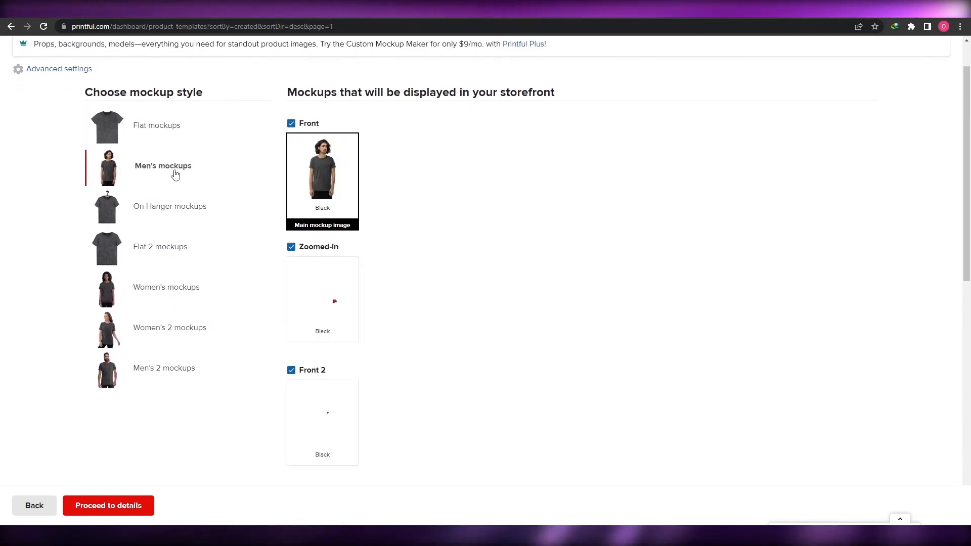
left_click(176, 206)
left_click(169, 287)
left_click(166, 328)
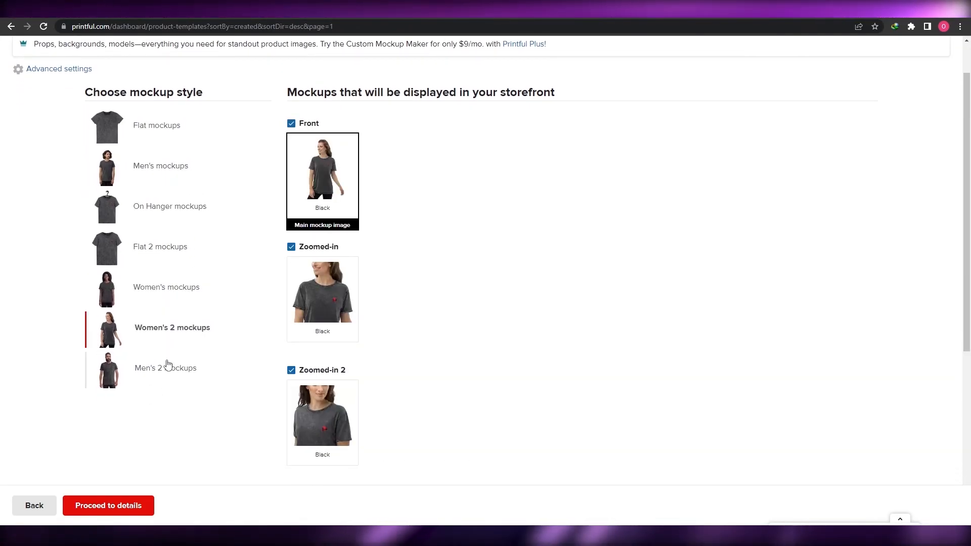
left_click(166, 370)
left_click(171, 327)
left_click(172, 290)
left_click(169, 248)
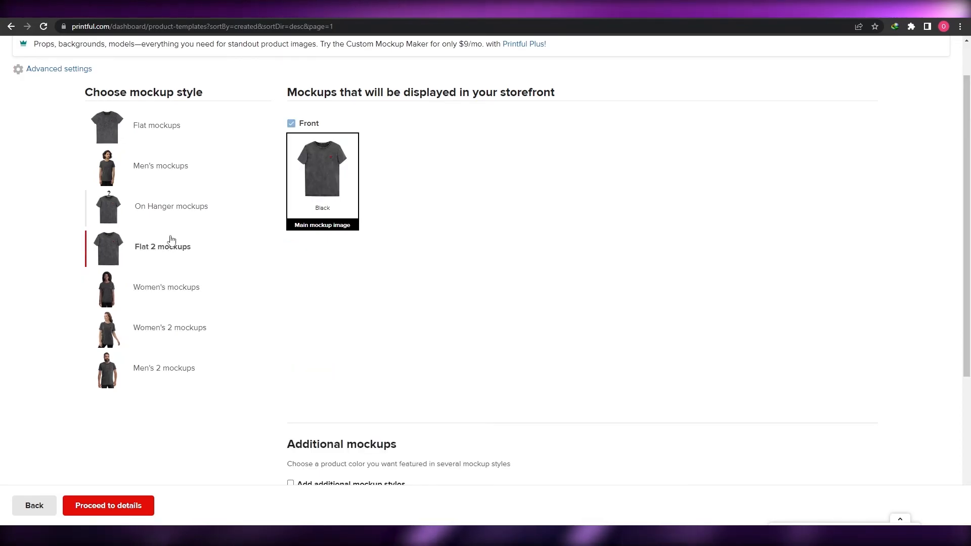
left_click(171, 138)
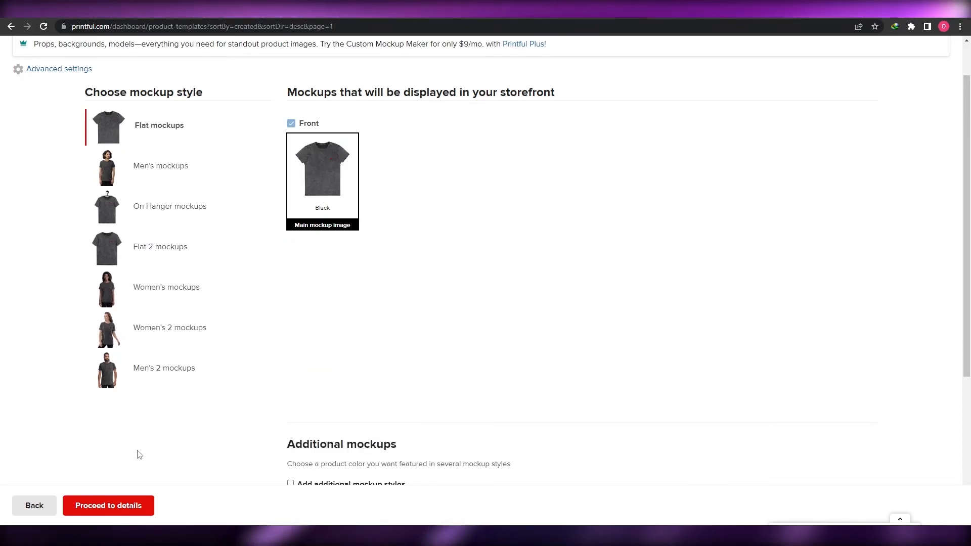
left_click(108, 505)
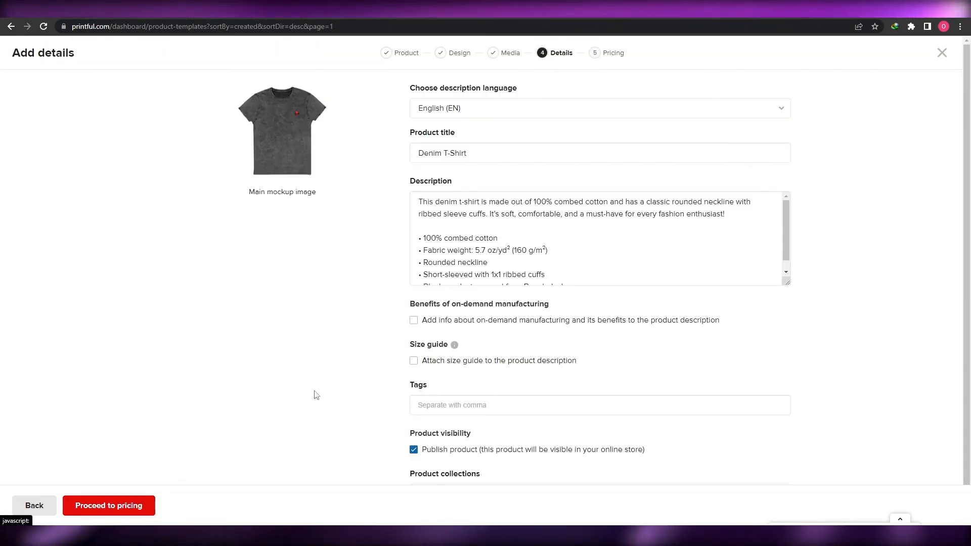
Review the Denim T-Shirt's title, description and visibility settings, and proceed to pricing with the details as filled in
scroll(364, 364, "down", 1)
scroll(411, 331, "up", 1)
scroll(411, 332, "down", 1)
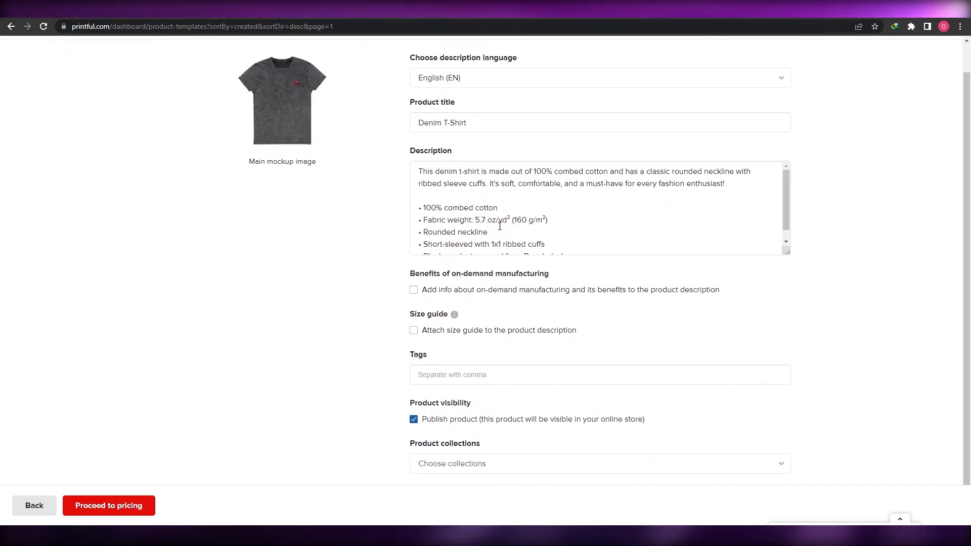
scroll(492, 298, "up", 1)
scroll(581, 212, "down", 1)
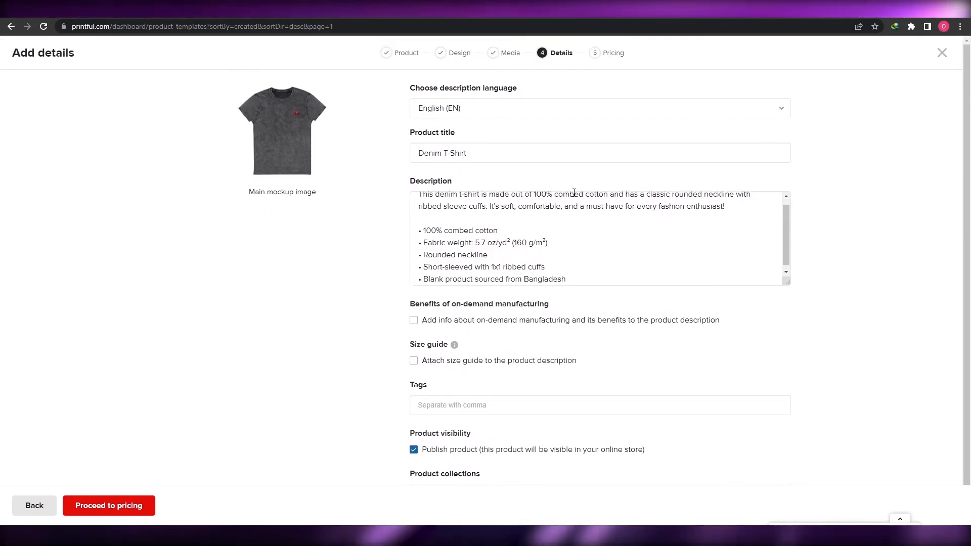
scroll(575, 195, "up", 1)
scroll(507, 265, "down", 1)
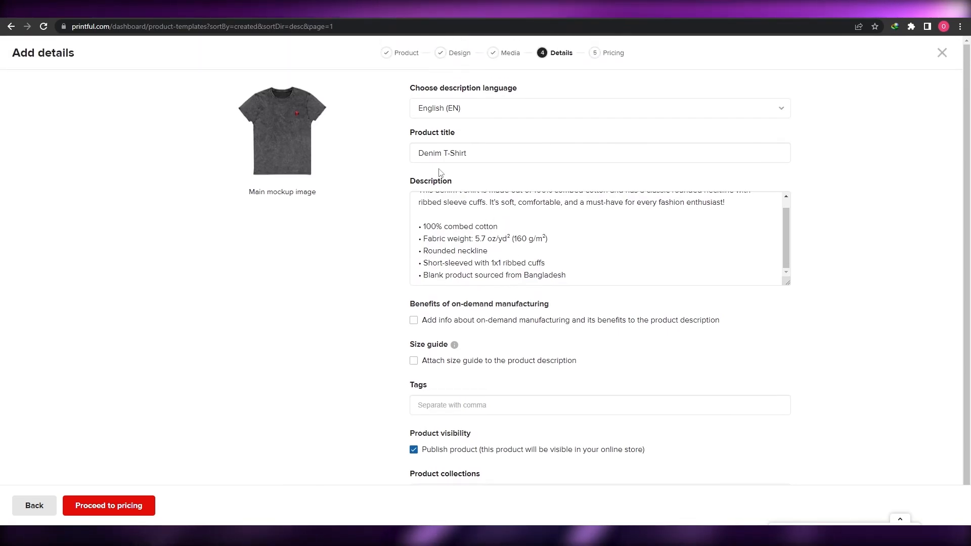
scroll(401, 381, "down", 1)
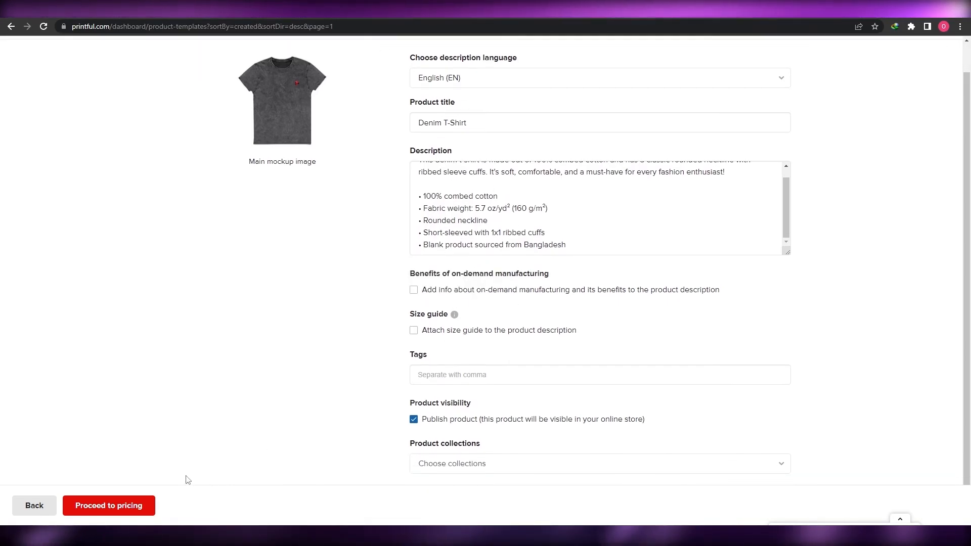
left_click(130, 505)
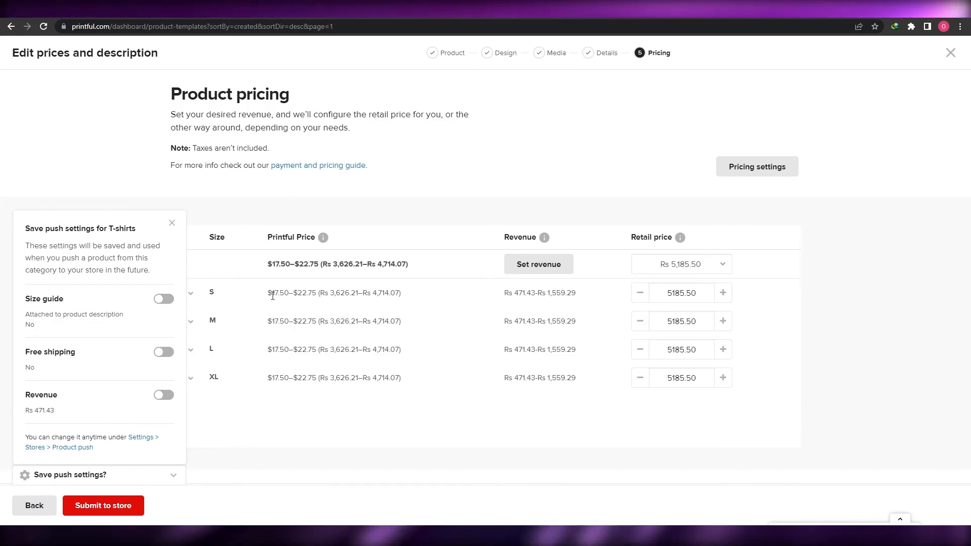
Dismiss the save push settings prompt for T-shirts and submit the Denim T-Shirt to the store at the suggested retail prices
left_click(177, 230)
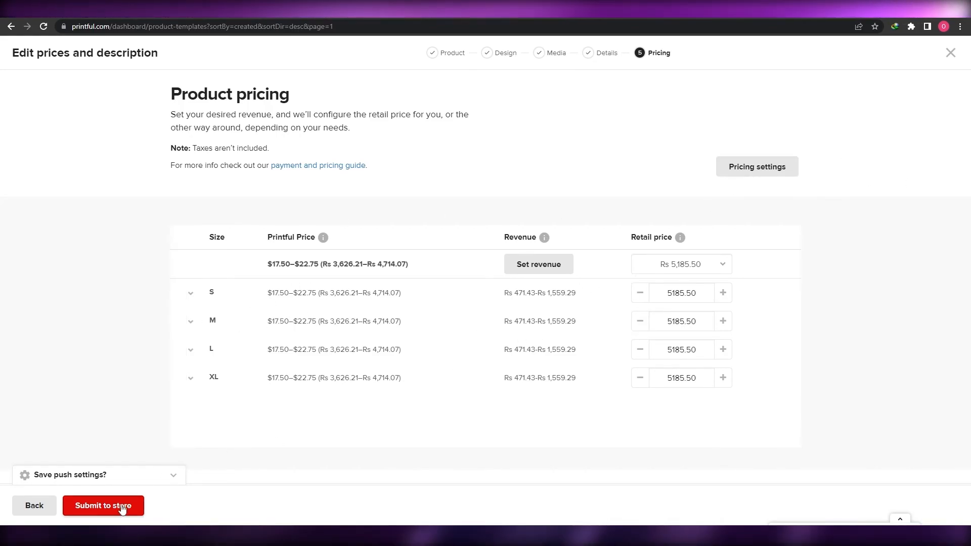
left_click(121, 507)
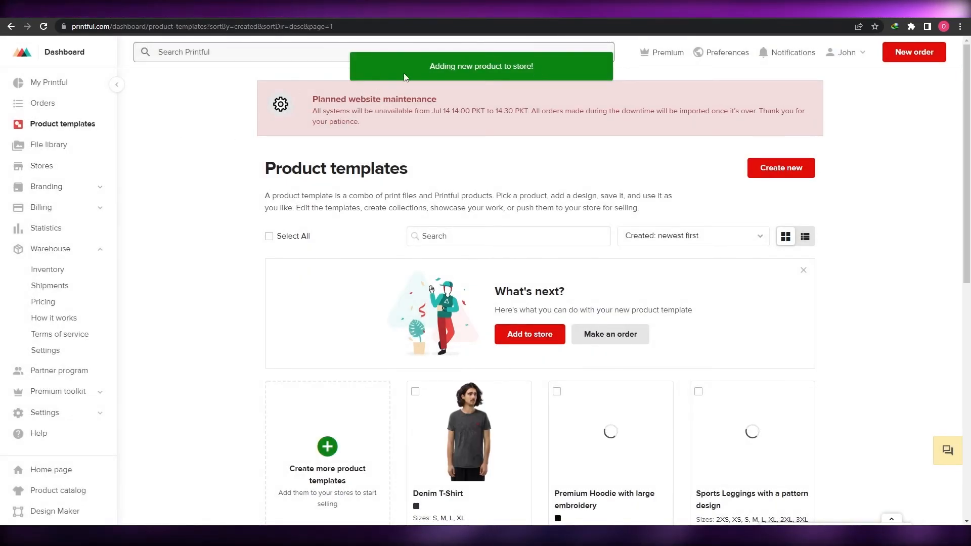
scroll(570, 263, "down", 3)
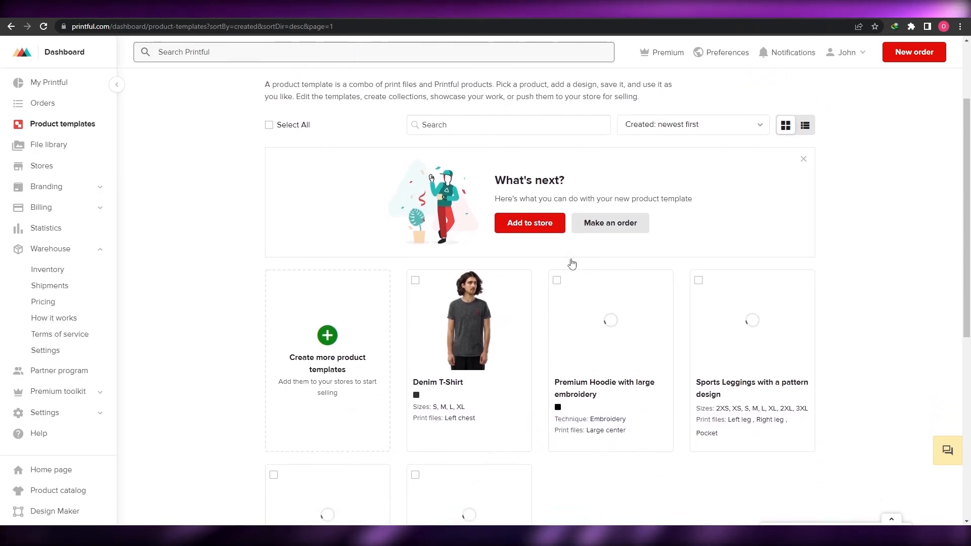
Switch to the Shopify admin and open the store's product list to check for the new T-shirt
left_click(197, 20)
left_click(713, 140)
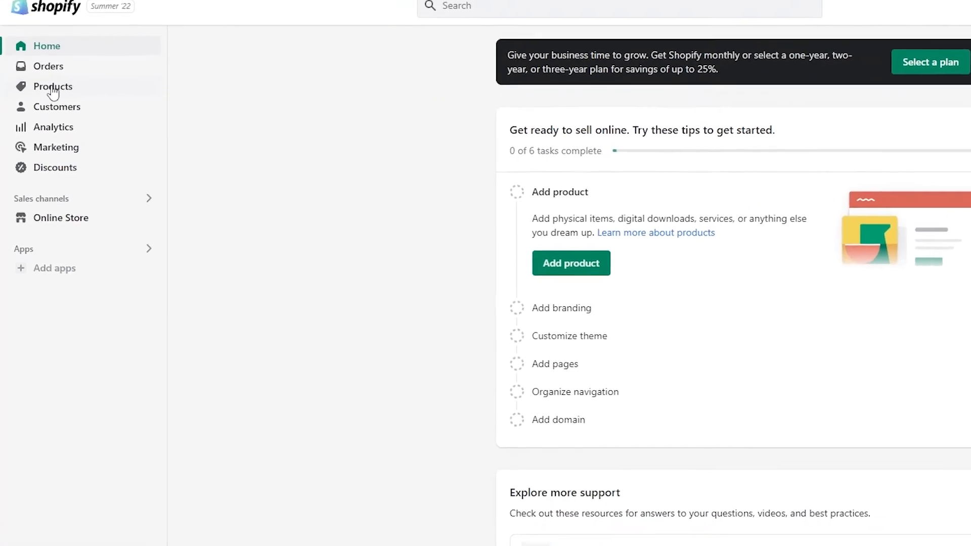
left_click(53, 89)
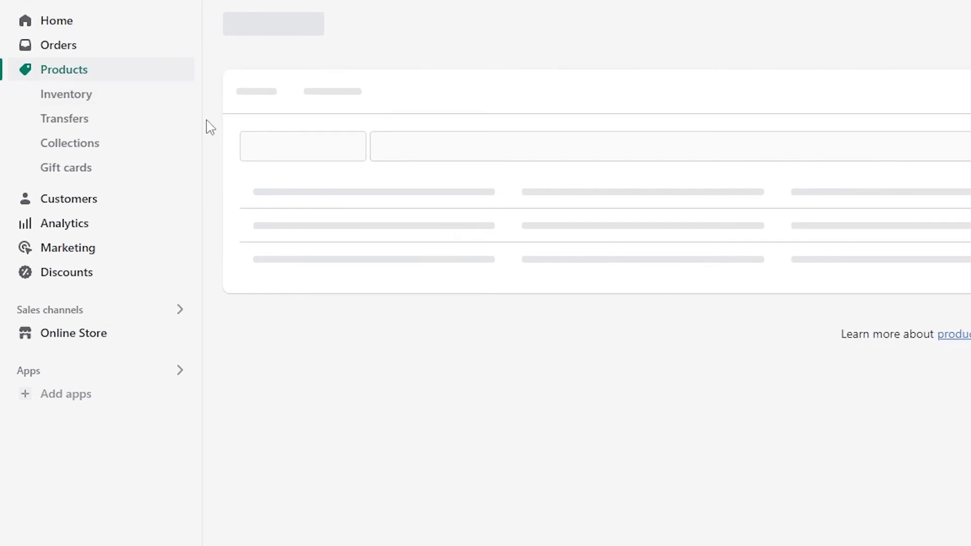